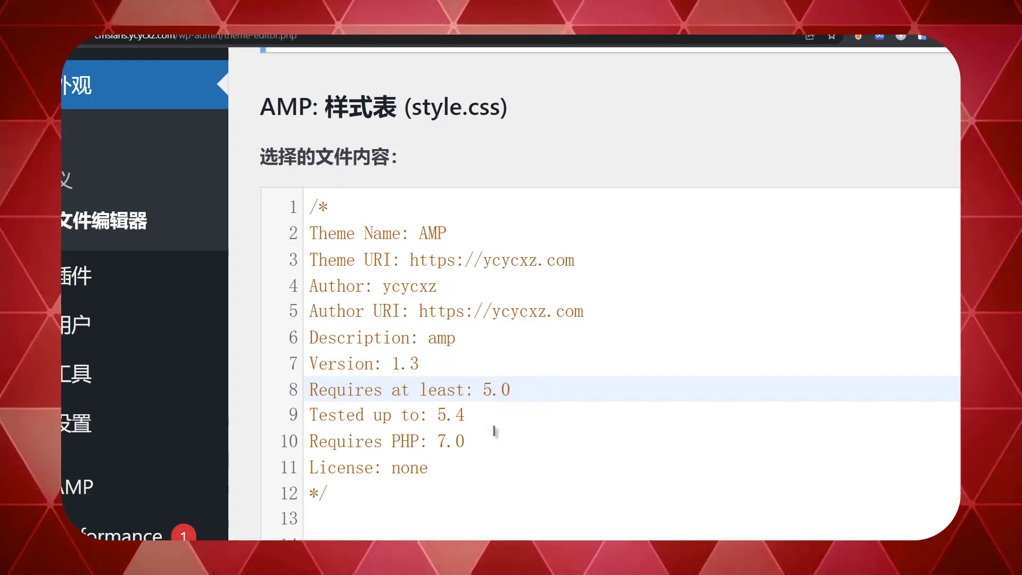
# Review the AMP theme's style.css header, highlighting the required PHP version, and open the theme's footer.php.
pyautogui.moveTo(486, 441); pyautogui.dragTo(429, 442)
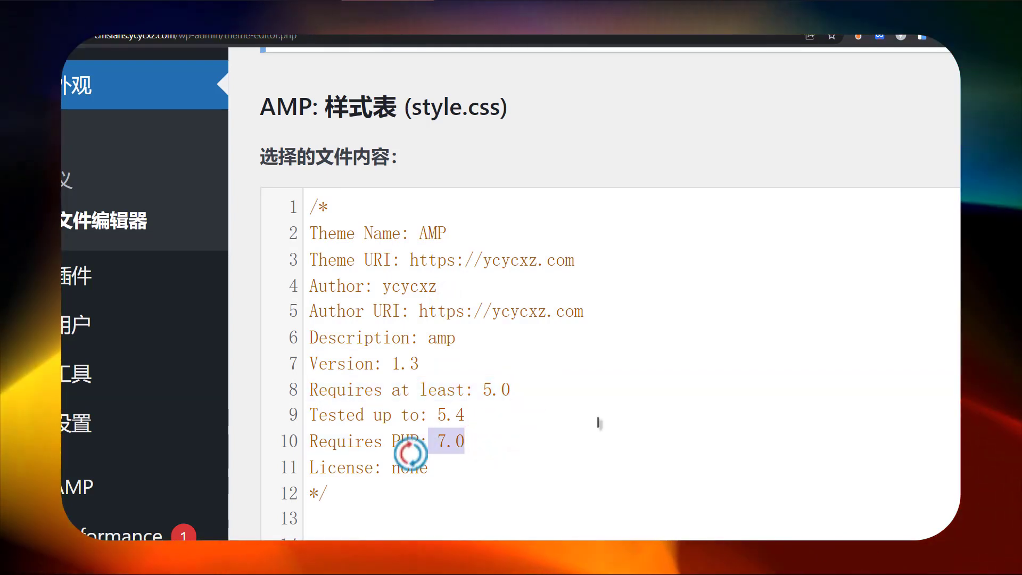
pyautogui.scroll(-1, 599, 423)
pyautogui.scroll(2, 598, 423)
pyautogui.hotkey('ctrl', '0')
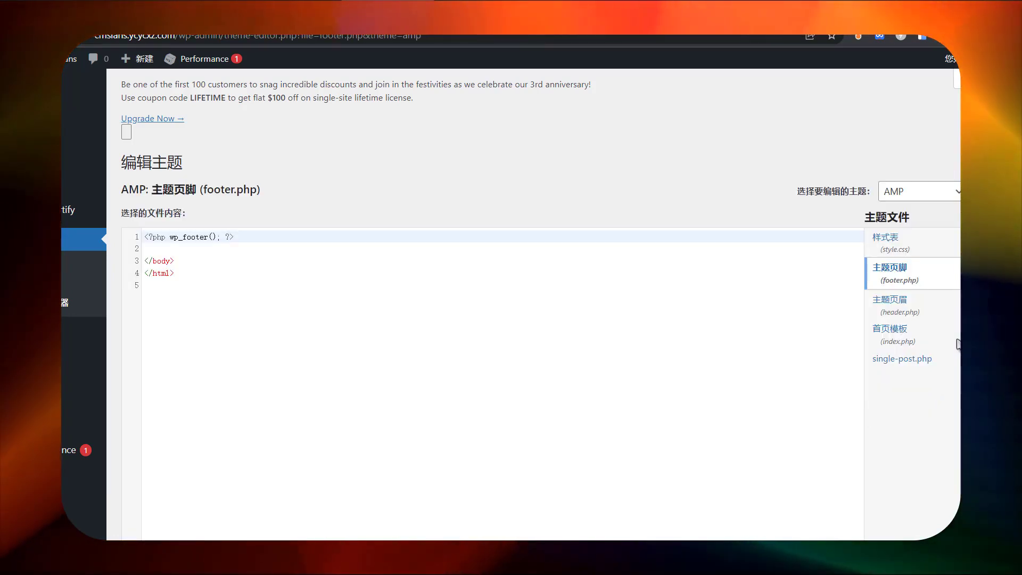
# Examine the footer.php code and the list of files that make up the AMP theme.
pyautogui.click(501, 337)
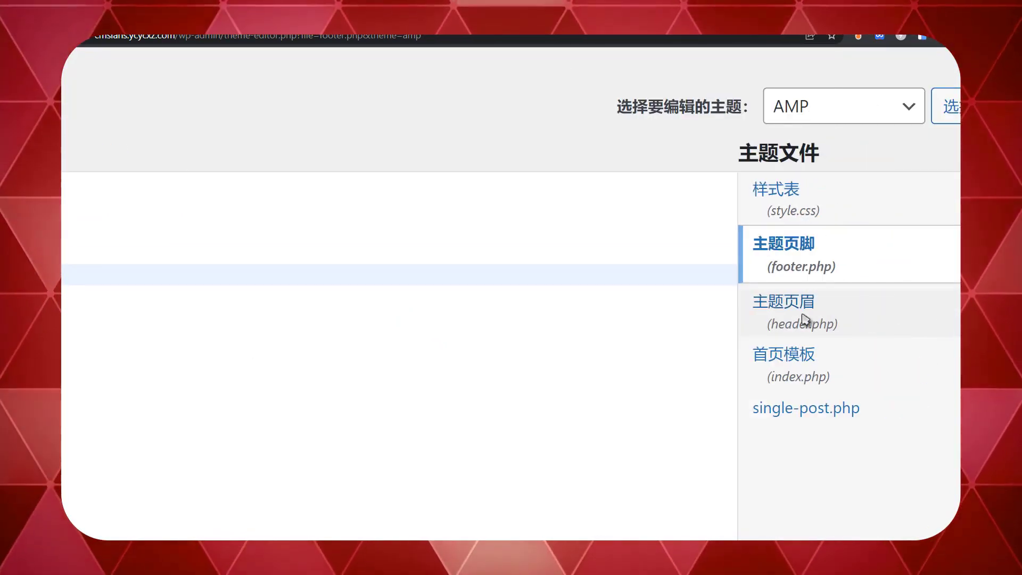
pyautogui.scroll(3, 805, 319)
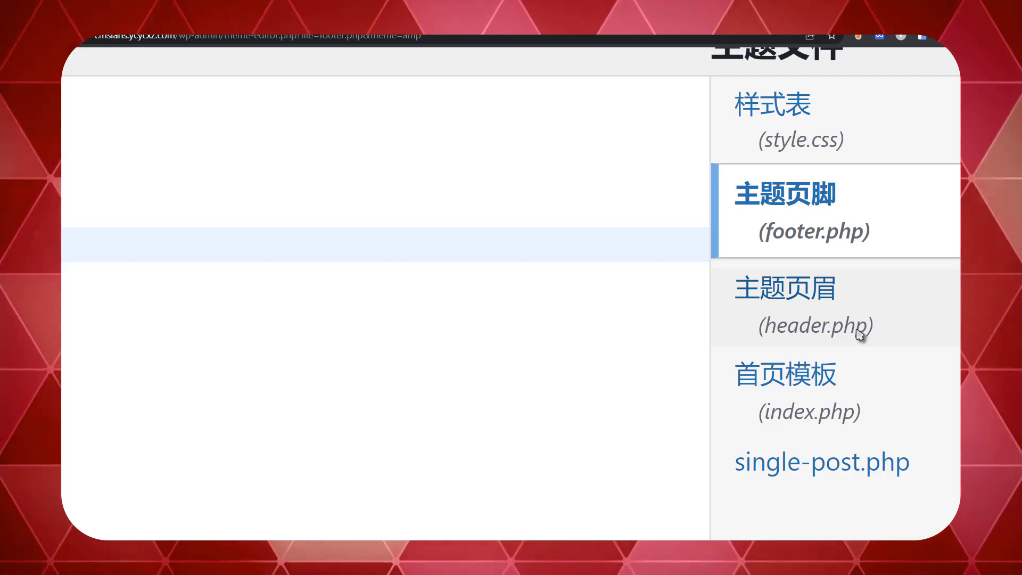
pyautogui.scroll(-2, 857, 335)
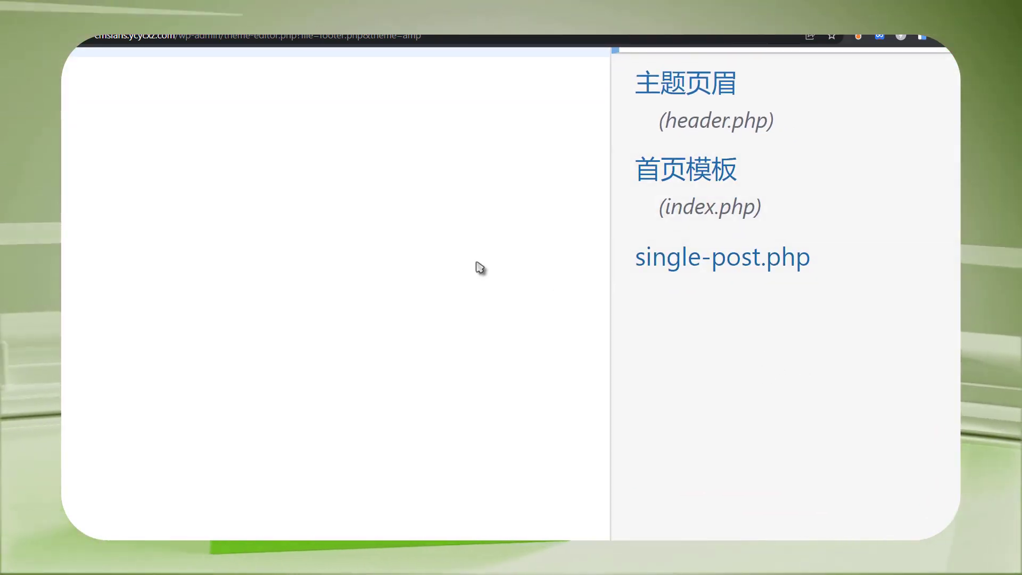
# Visit the site's front-end home page from the theme editor.
pyautogui.moveTo(75, 84)
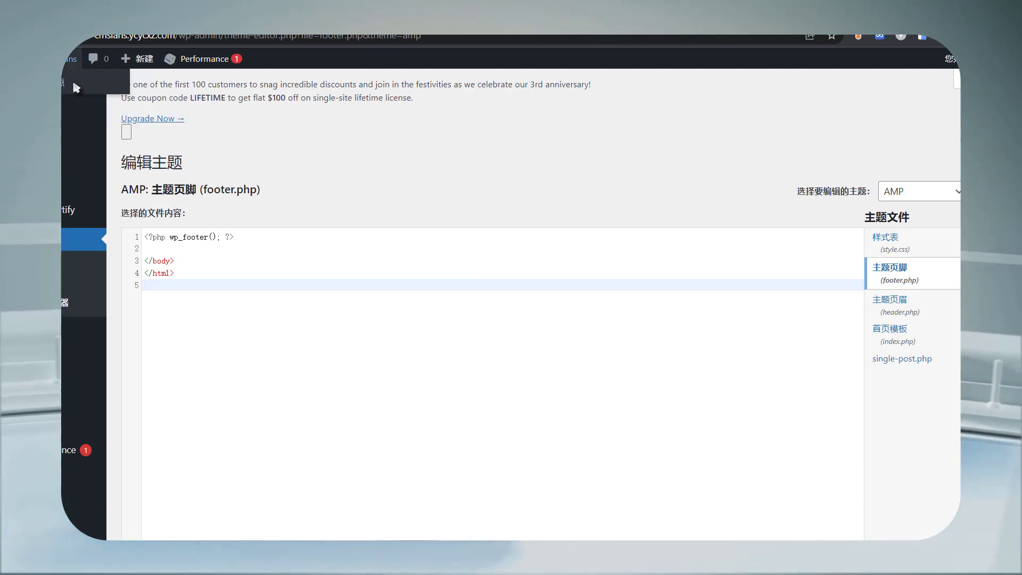
pyautogui.click(63, 83)
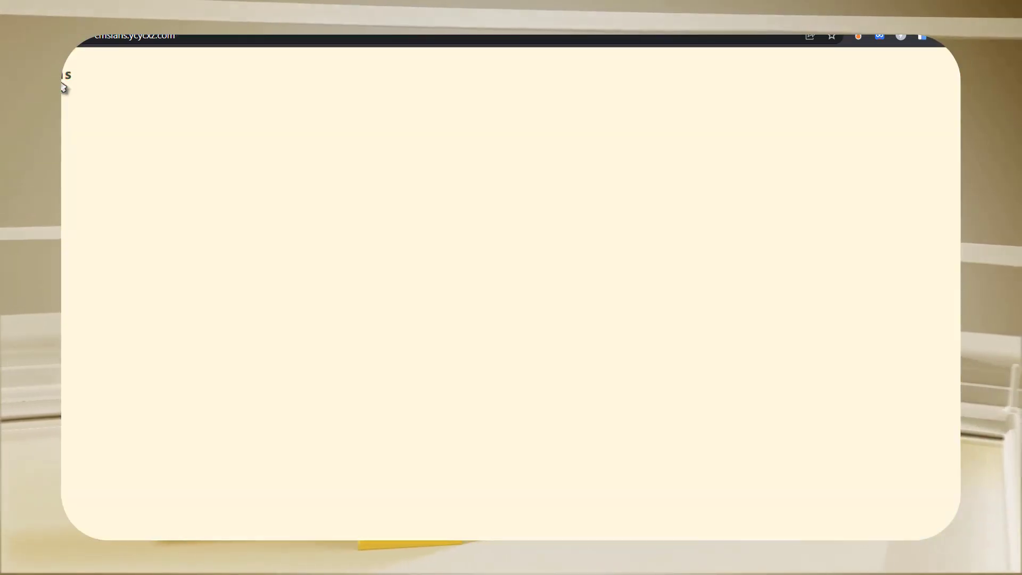
pyautogui.hscroll(-5, 142, 162)
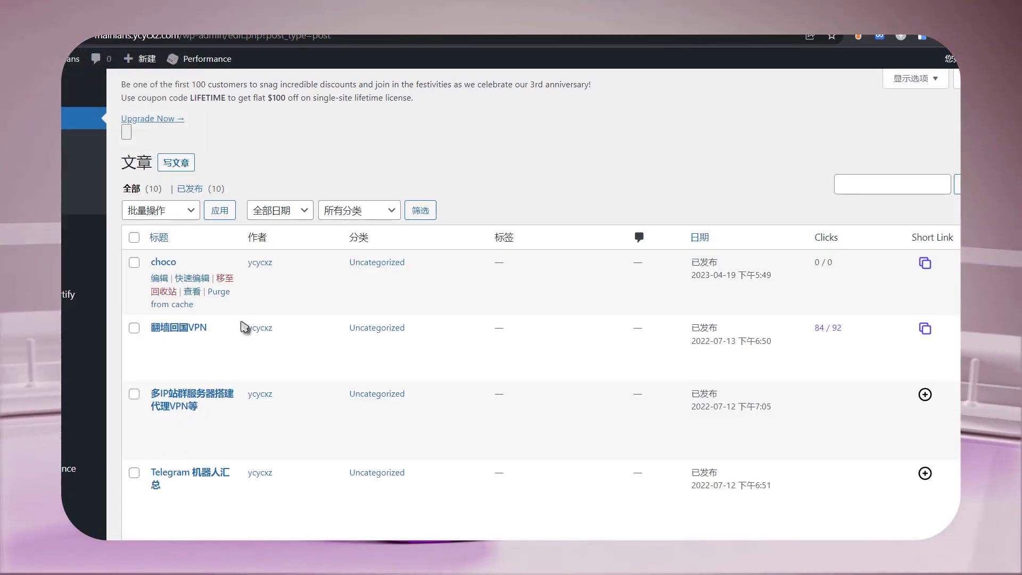
# View the published post 翻墙回国VPN on the mainians site and copy its URL.
pyautogui.moveTo(244, 327)
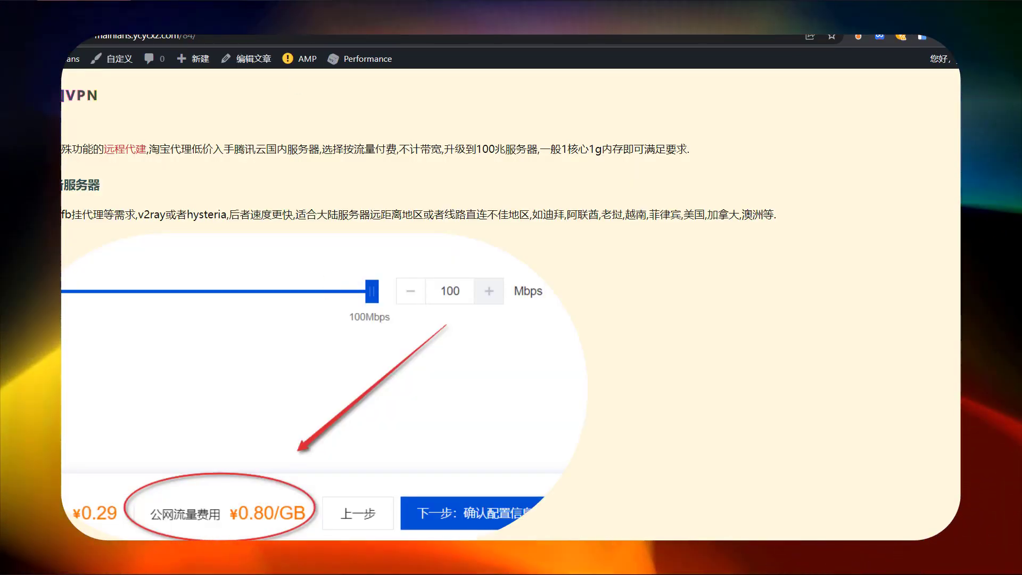
pyautogui.click(518, 36)
pyautogui.hotkey('ctrl', 'c')
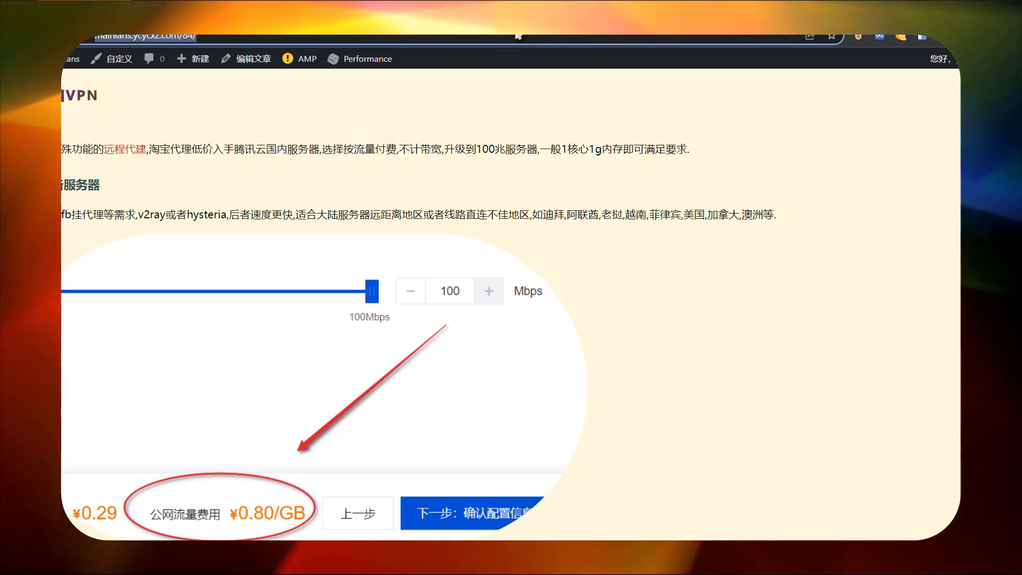
pyautogui.click(787, 212)
pyautogui.scroll(-6, 748, 212)
pyautogui.scroll(6, 752, 217)
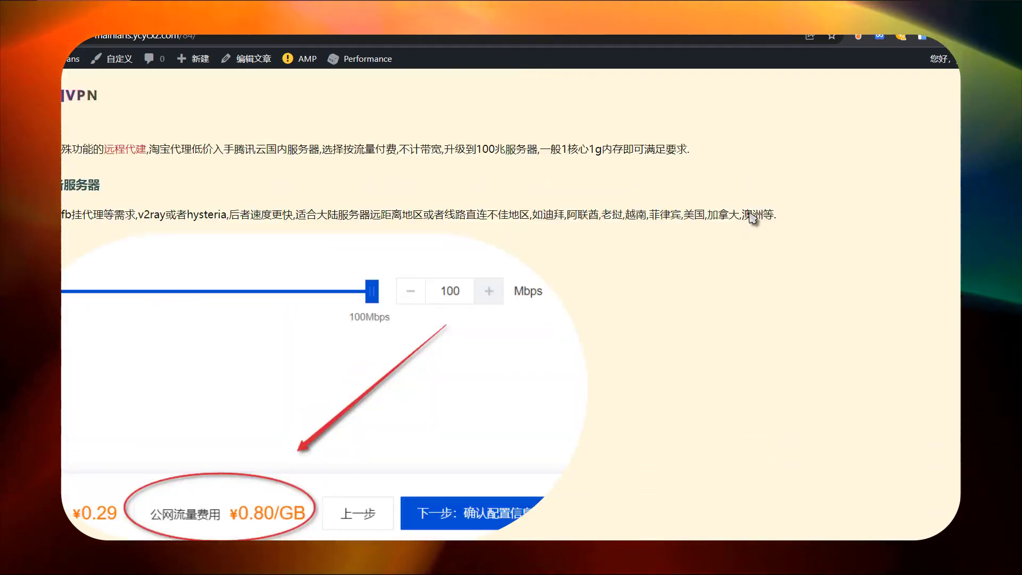
# Load the copied post URL in a new incognito window.
pyautogui.hotkey('ctrl', 'shift', 'n')
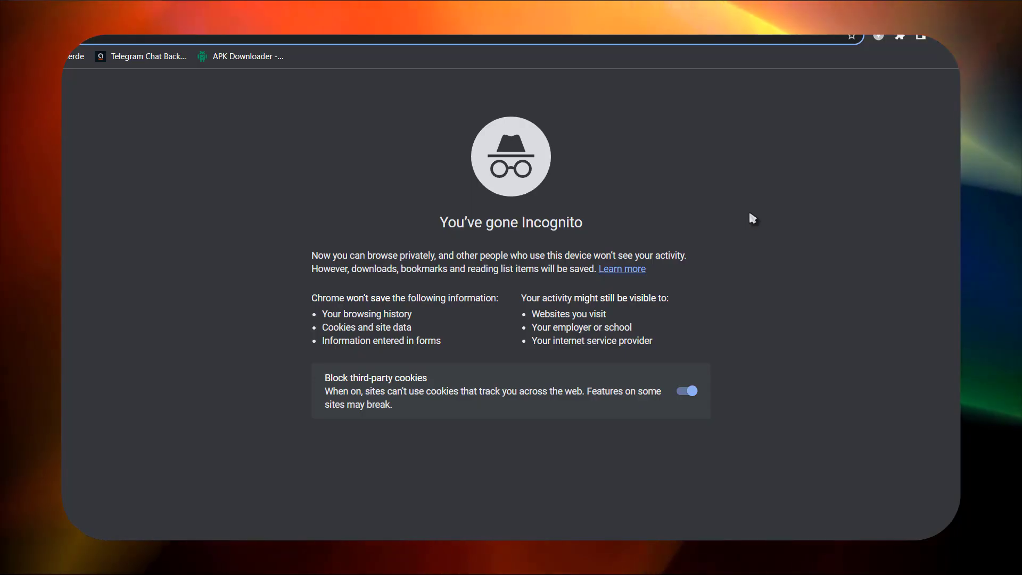
pyautogui.hotkey('ctrl', 'v')
pyautogui.press('Return')
# Shrink the incognito window to phone width and check how the post's text, image and ad lay out.
pyautogui.moveTo(644, 31); pyautogui.dragTo(636, 60)
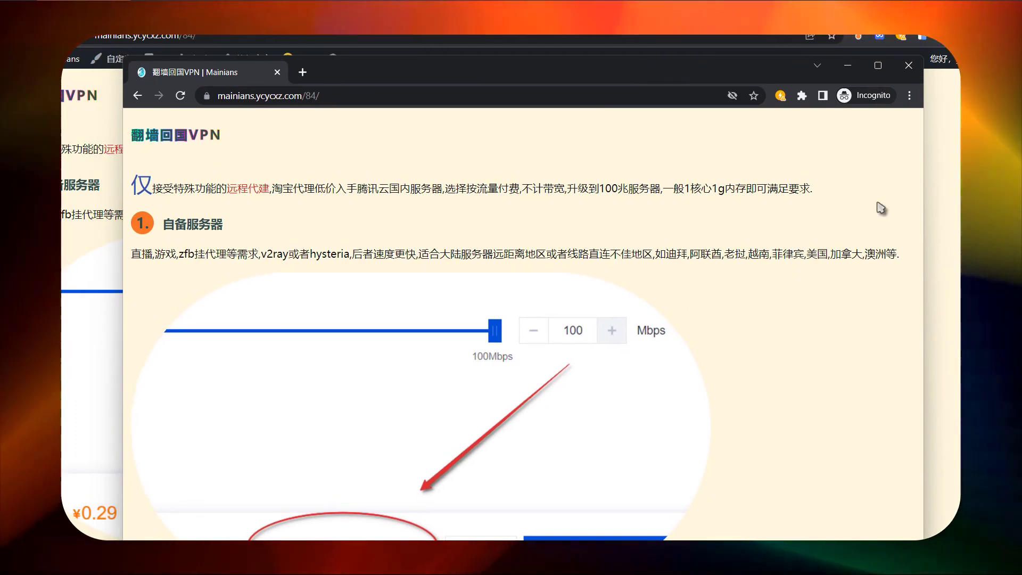
pyautogui.moveTo(924, 229); pyautogui.dragTo(456, 229)
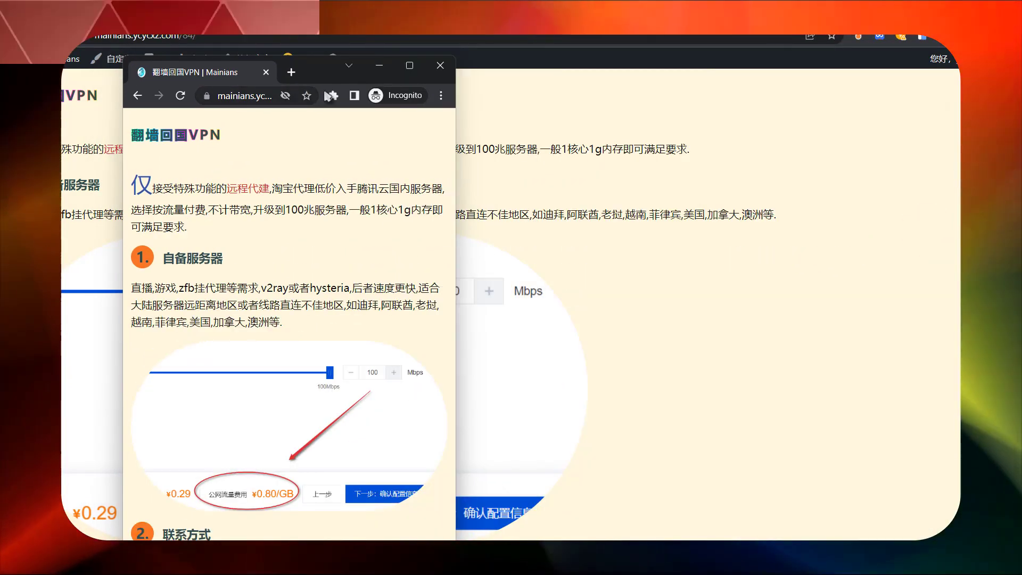
pyautogui.moveTo(320, 72); pyautogui.dragTo(490, 56)
pyautogui.scroll(-5, 503, 325)
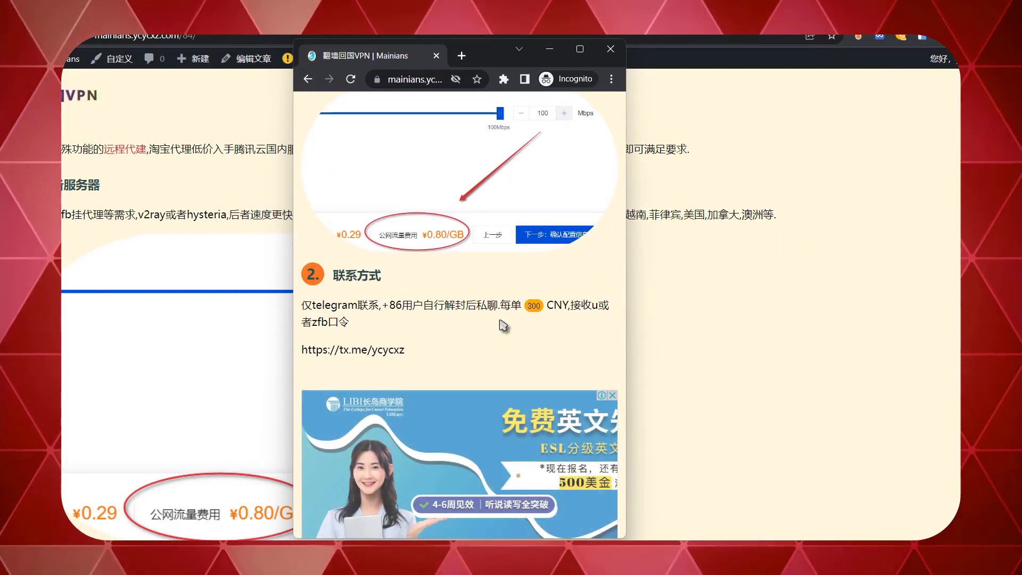
pyautogui.scroll(6, 503, 325)
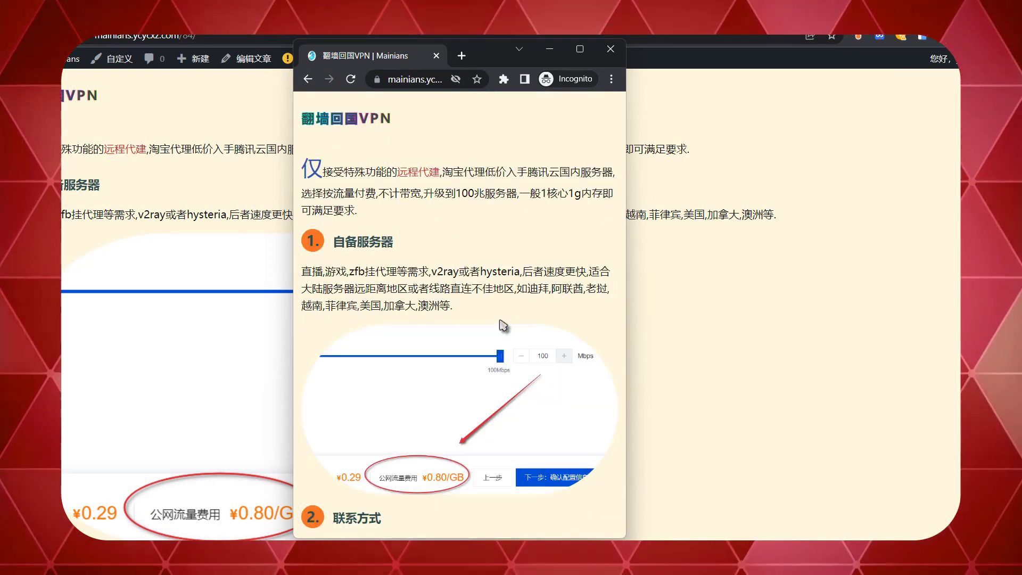
# Show the post full screen and run a Lighthouse report in Navigation mode for Desktop with all categories.
pyautogui.press('F11')
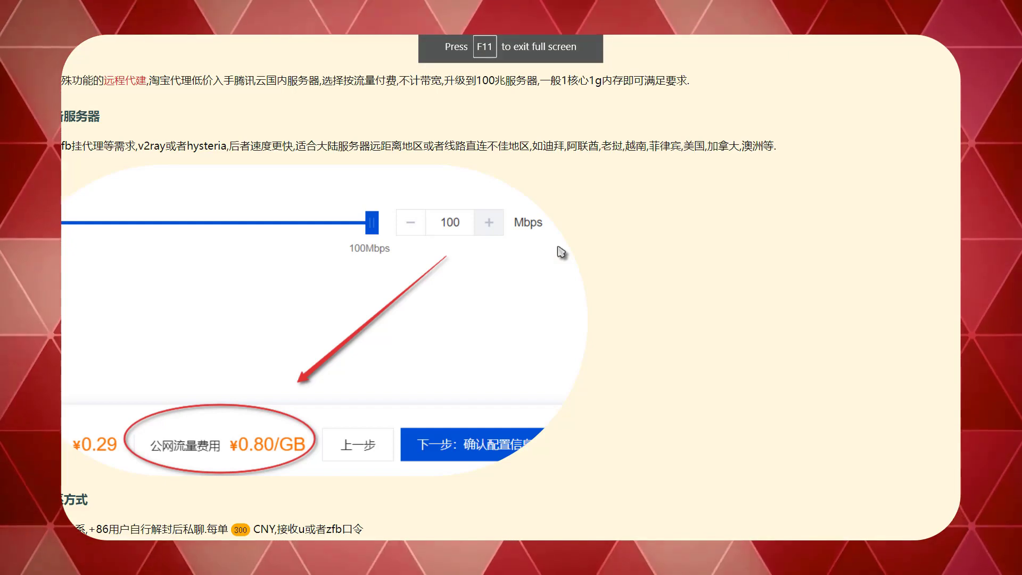
pyautogui.press('F12')
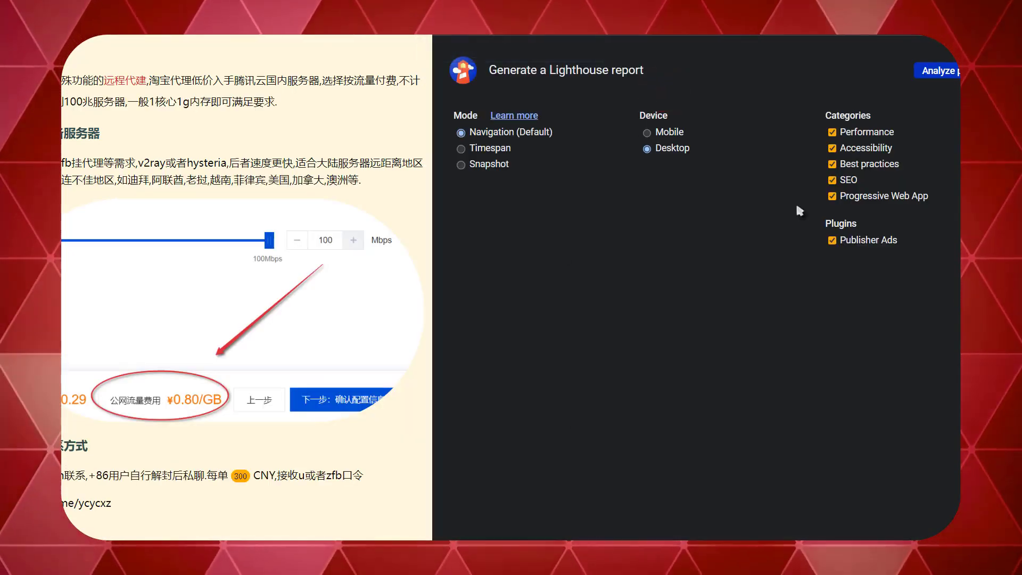
pyautogui.click(937, 70)
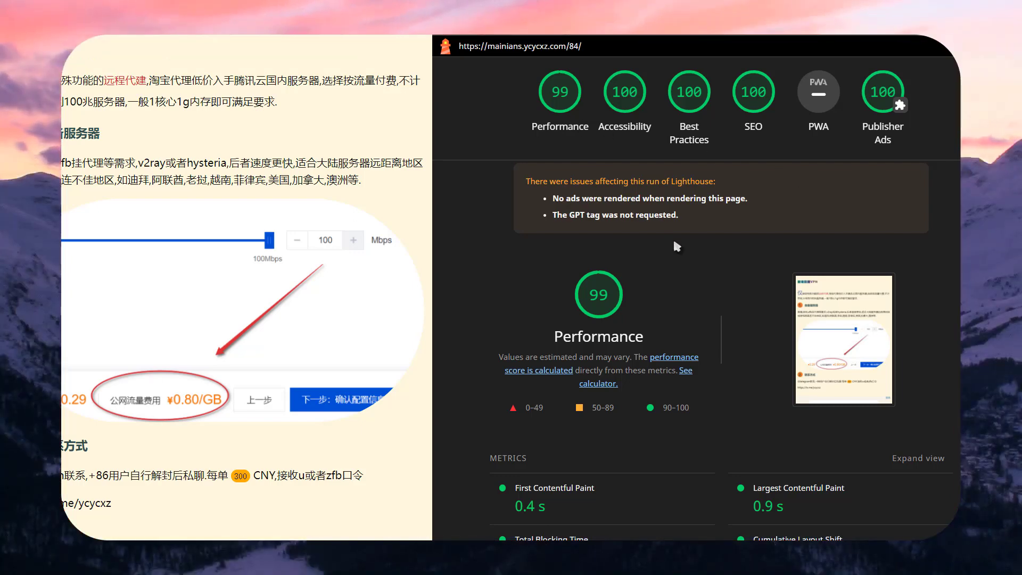
# Examine the Lighthouse performance metrics and expand the audit on serving static assets with an efficient cache policy.
pyautogui.scroll(-2, 674, 243)
pyautogui.scroll(2, 674, 242)
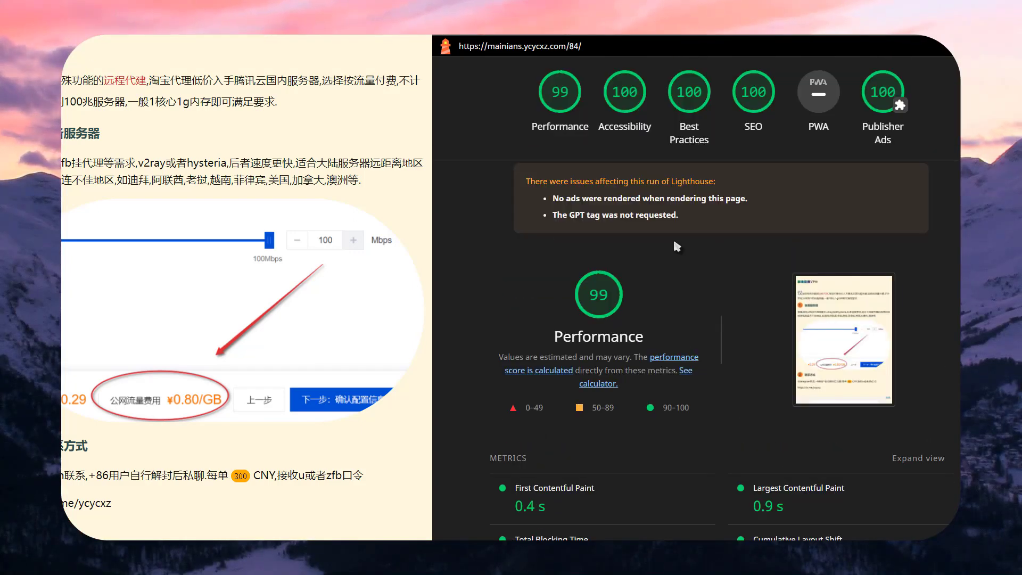
pyautogui.scroll(-6, 627, 353)
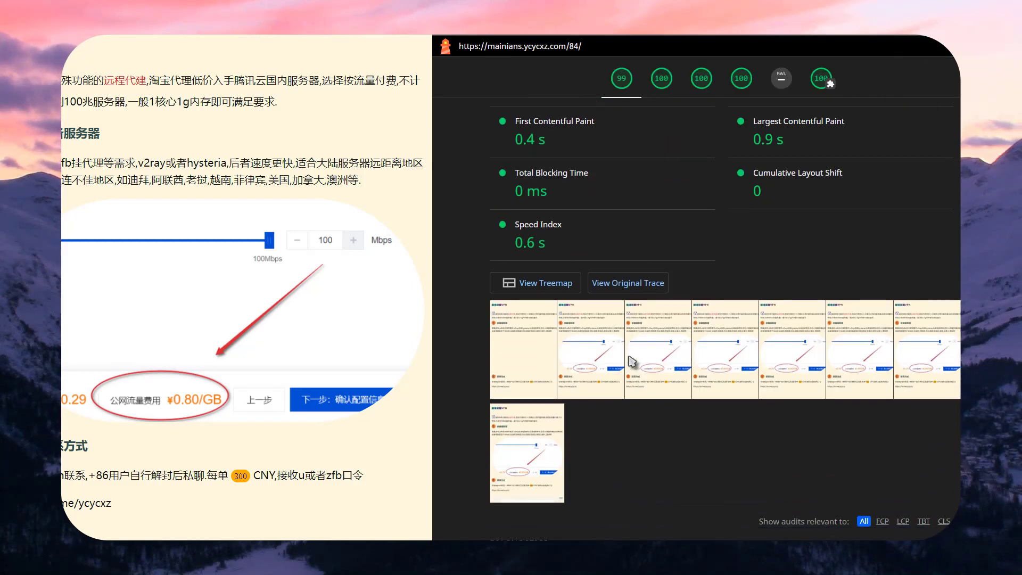
pyautogui.scroll(-6, 628, 355)
pyautogui.click(818, 176)
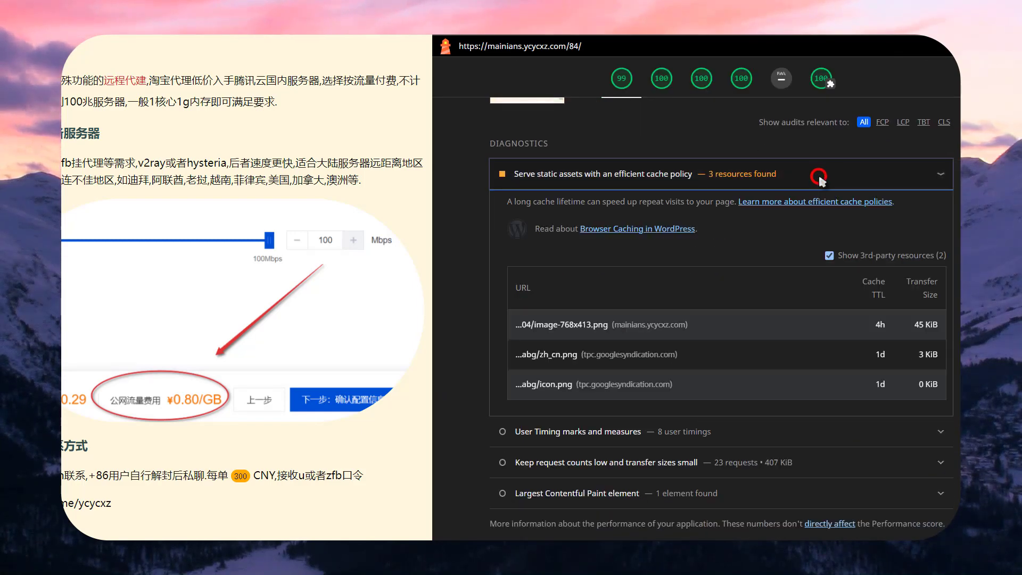
pyautogui.scroll(-1, 820, 177)
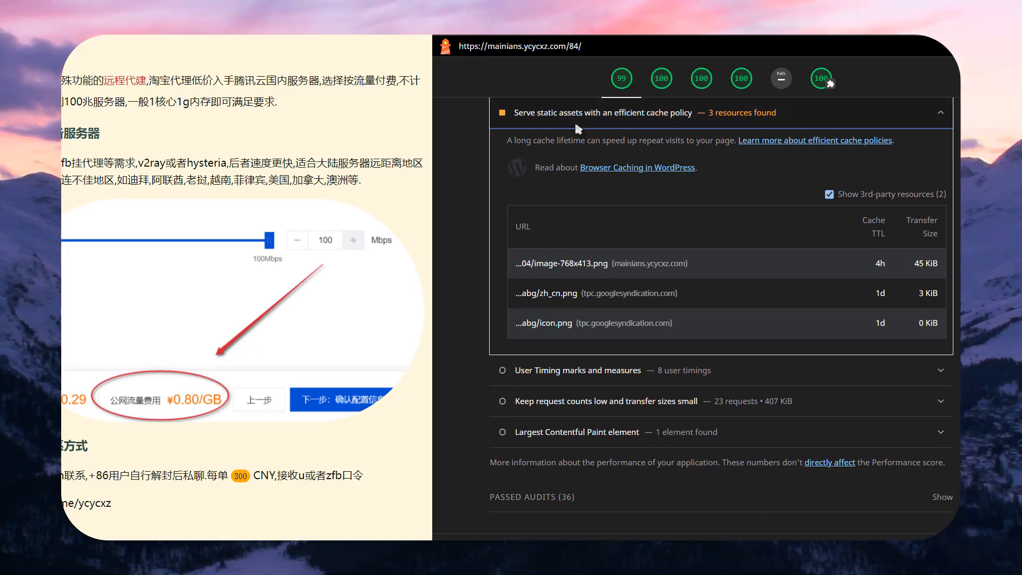
pyautogui.scroll(-1, 579, 201)
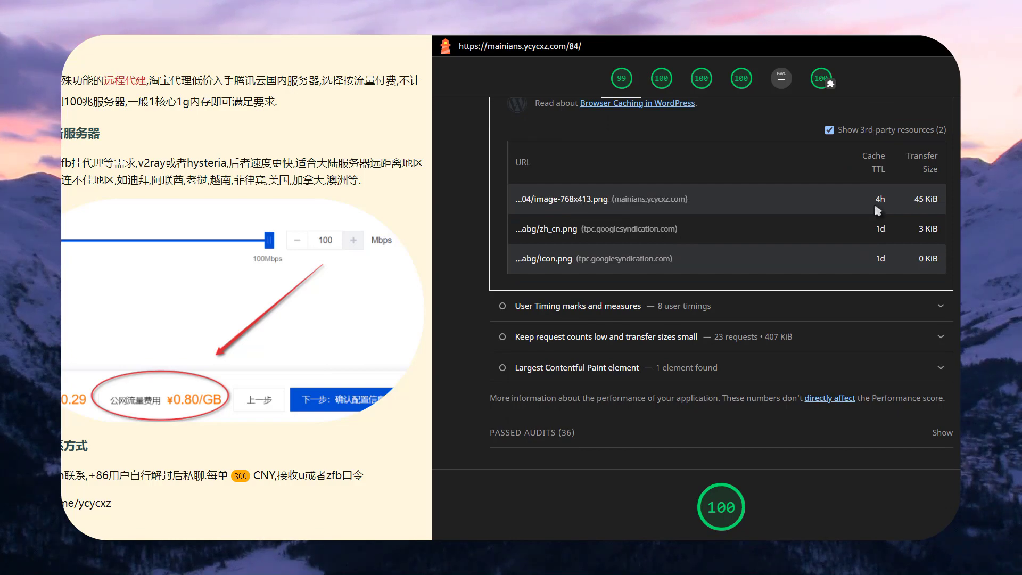
pyautogui.scroll(-1, 877, 211)
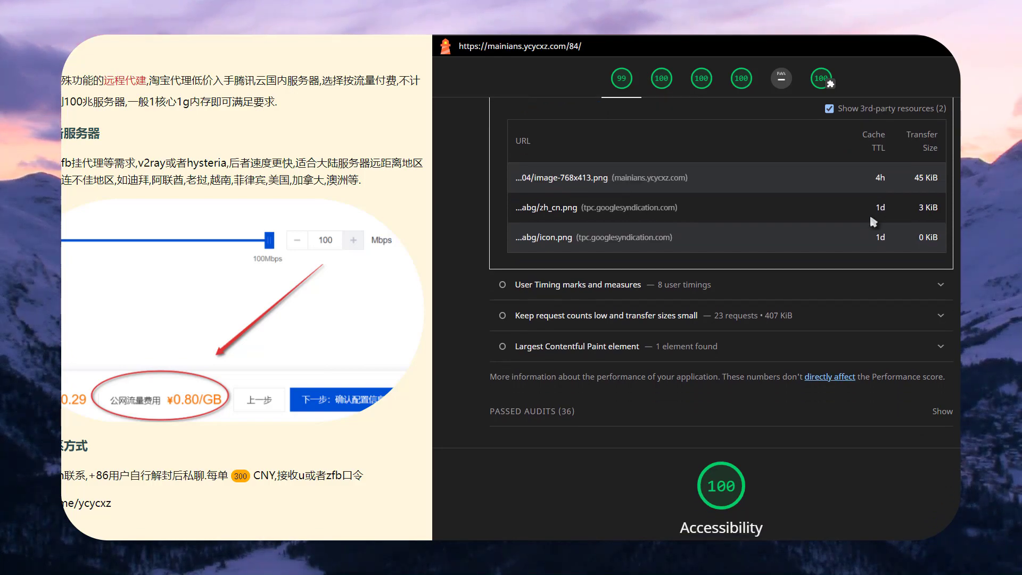
# Review the Lighthouse report again from the metrics through accessibility and best practices, and close the incognito window.
pyautogui.scroll(15, 873, 221)
pyautogui.scroll(-3, 873, 221)
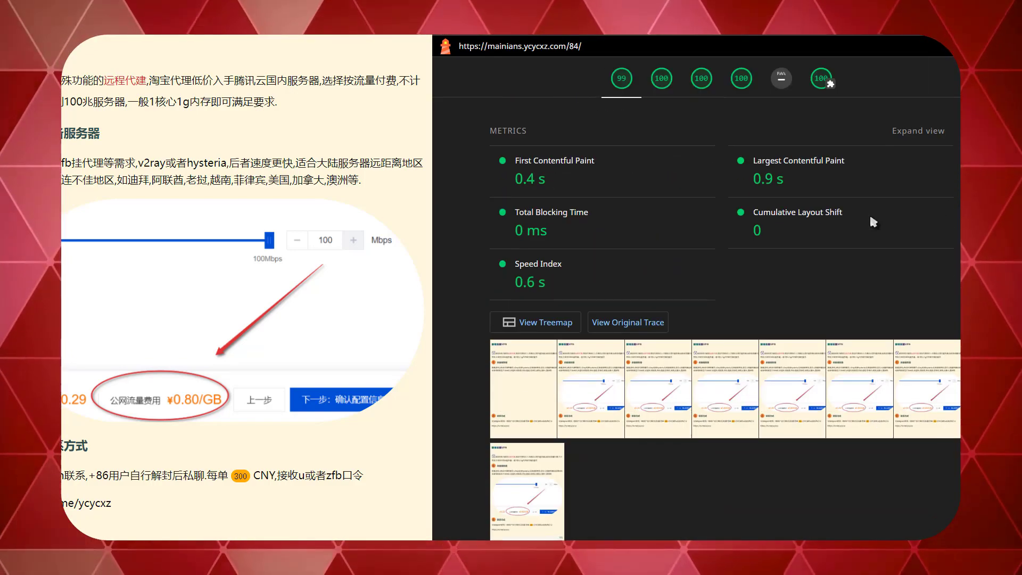
pyautogui.scroll(6, 873, 222)
pyautogui.scroll(-4, 643, 135)
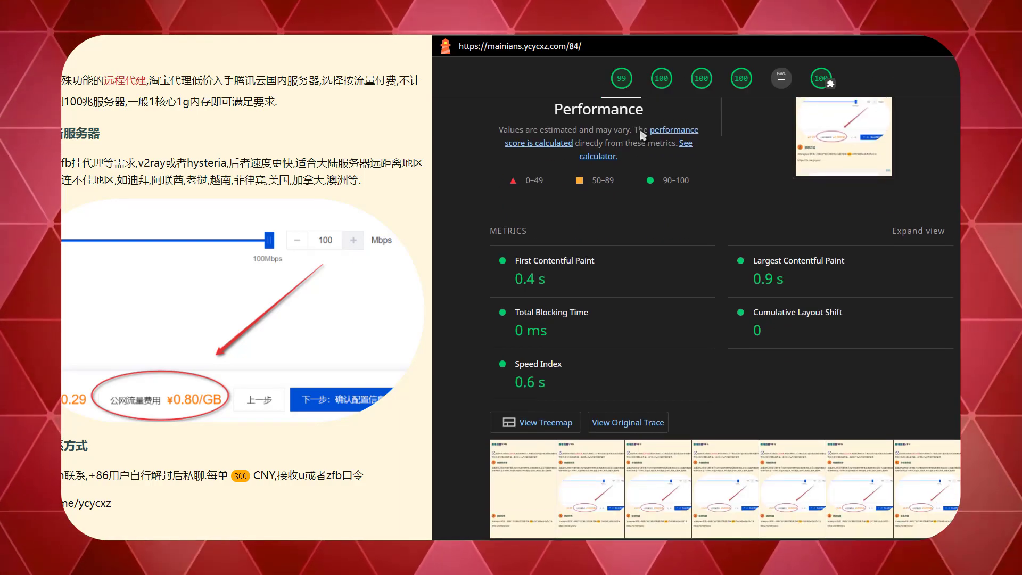
pyautogui.scroll(-12, 642, 135)
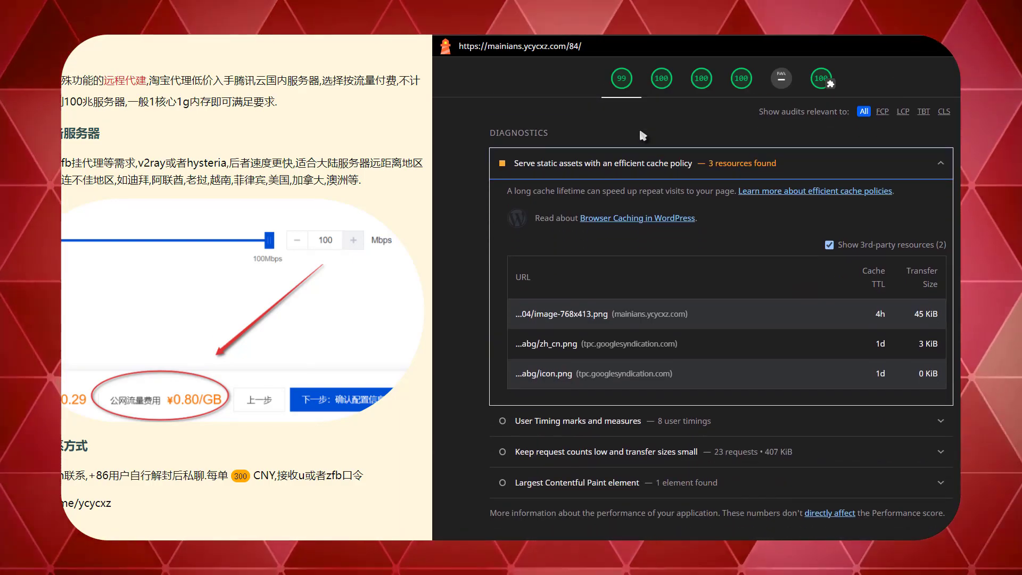
pyautogui.scroll(-15, 641, 135)
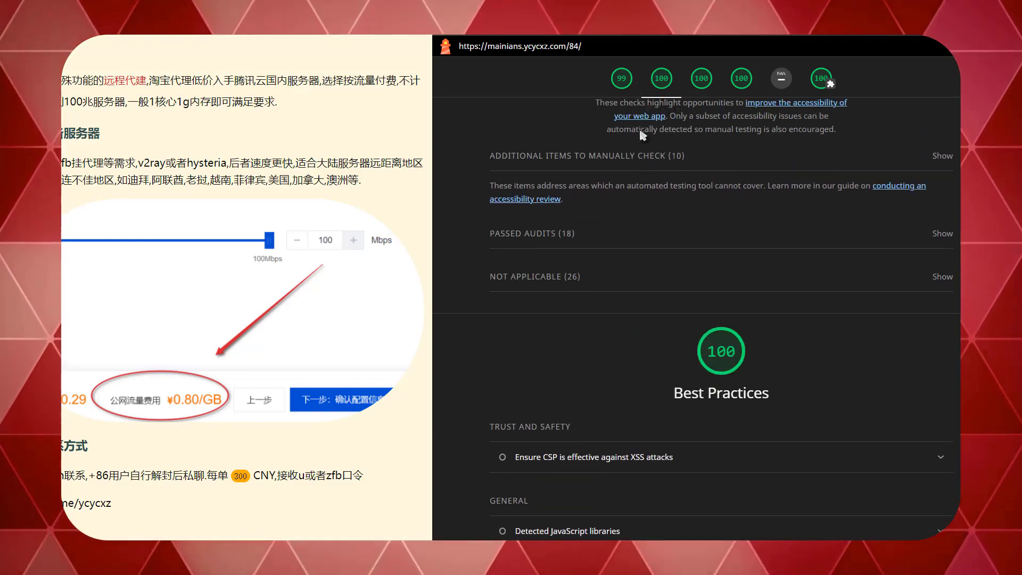
pyautogui.scroll(20, 642, 135)
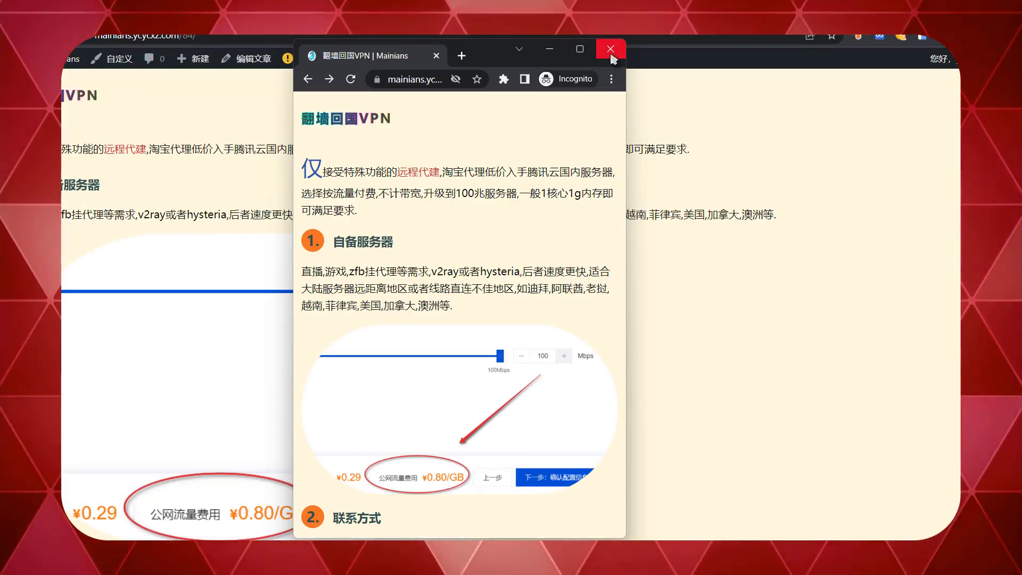
pyautogui.click(612, 55)
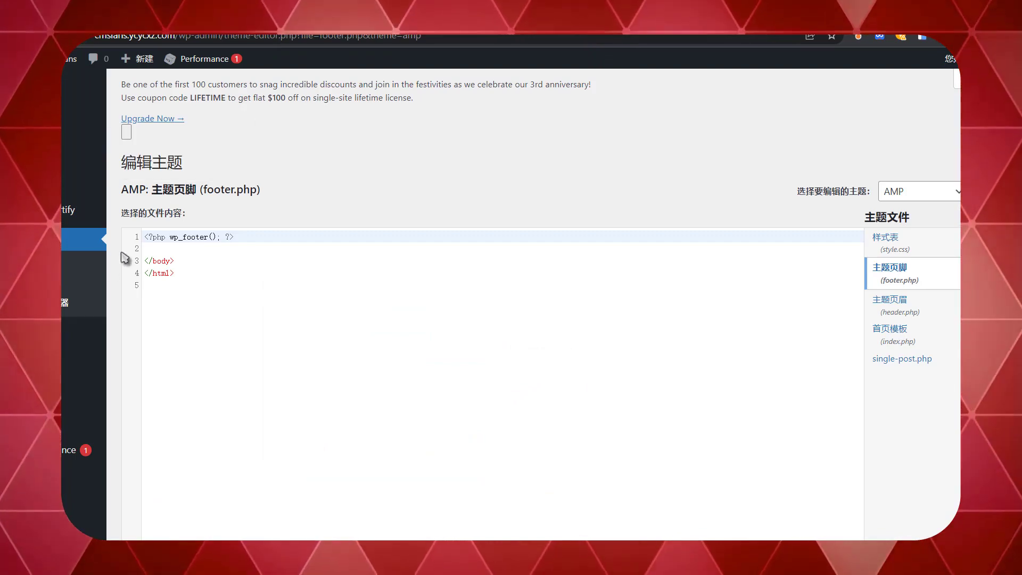
# Check the cmsians site's installed plugins and open the AMP settings to review the site scan and template mode.
pyautogui.click(66, 323)
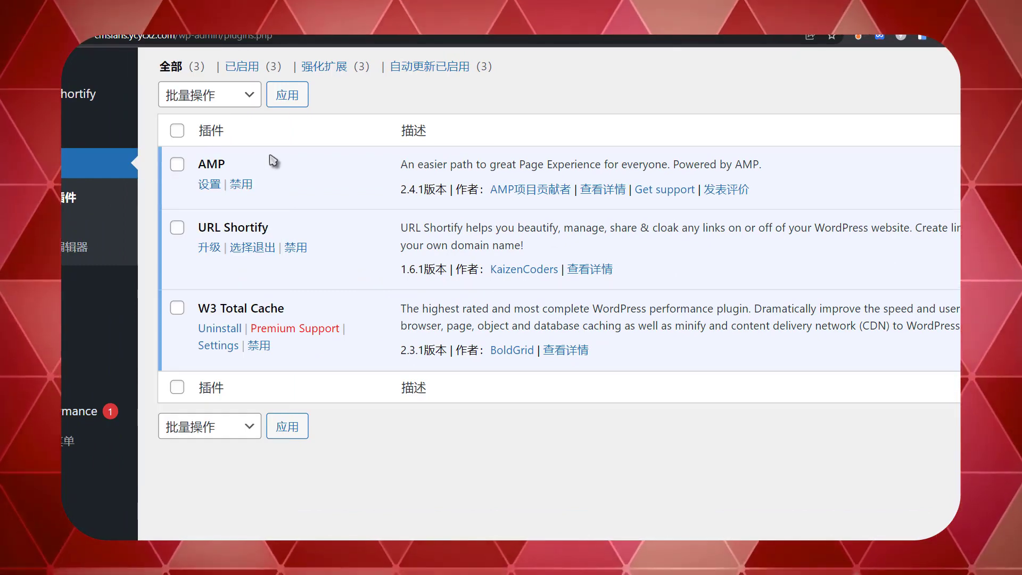
pyautogui.moveTo(66, 382)
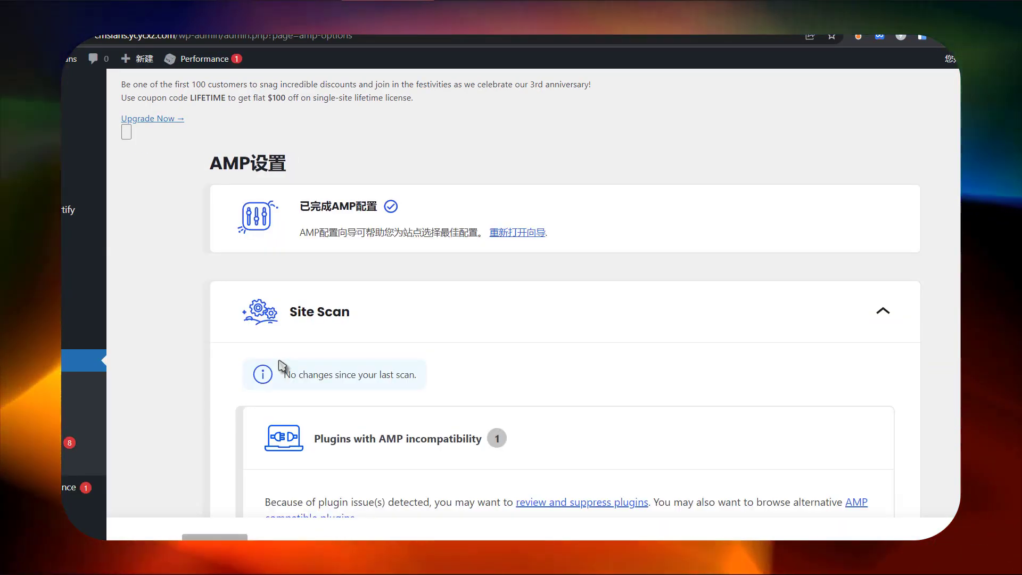
pyautogui.scroll(-12, 281, 366)
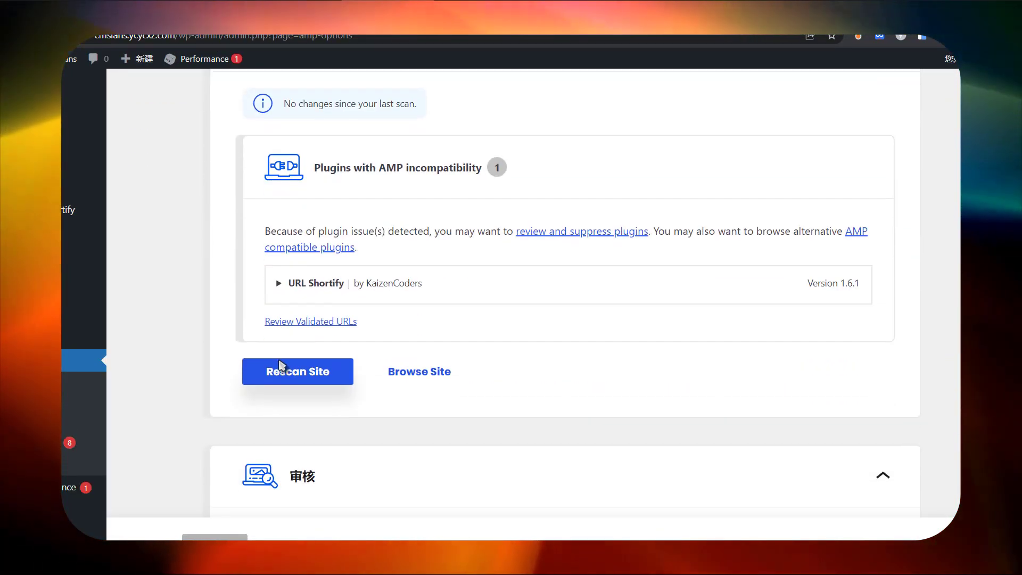
pyautogui.scroll(-7, 280, 366)
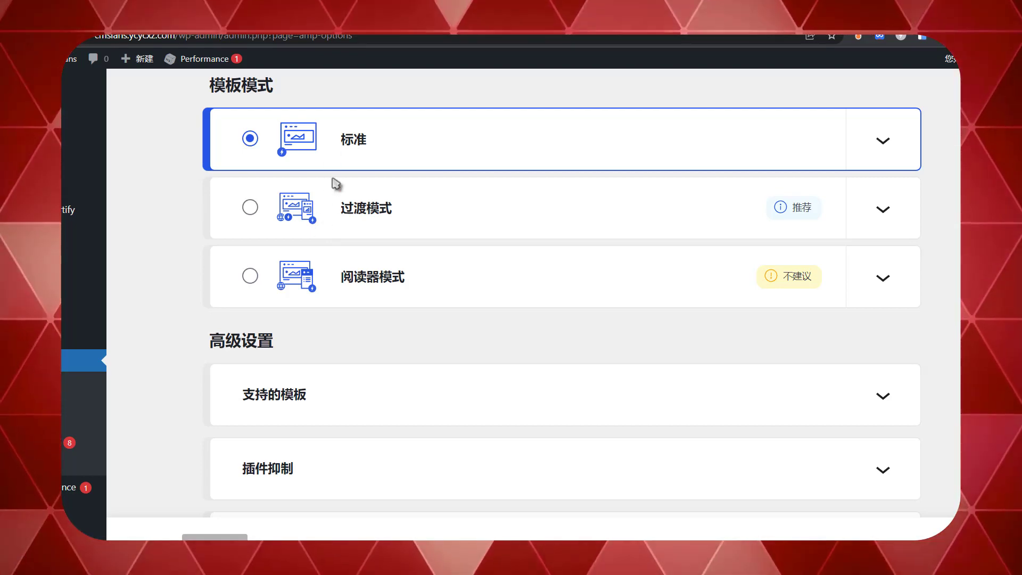
# Review the rest of the AMP settings, then examine the removed scripts and elements listed in the AMP validation error index.
pyautogui.scroll(-5, 338, 214)
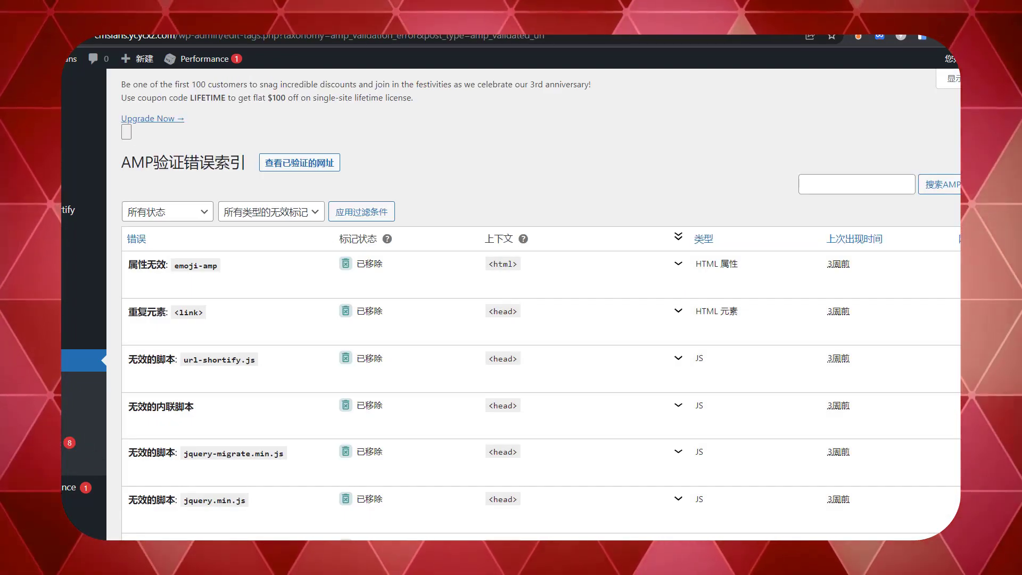
pyautogui.scroll(-2, 304, 431)
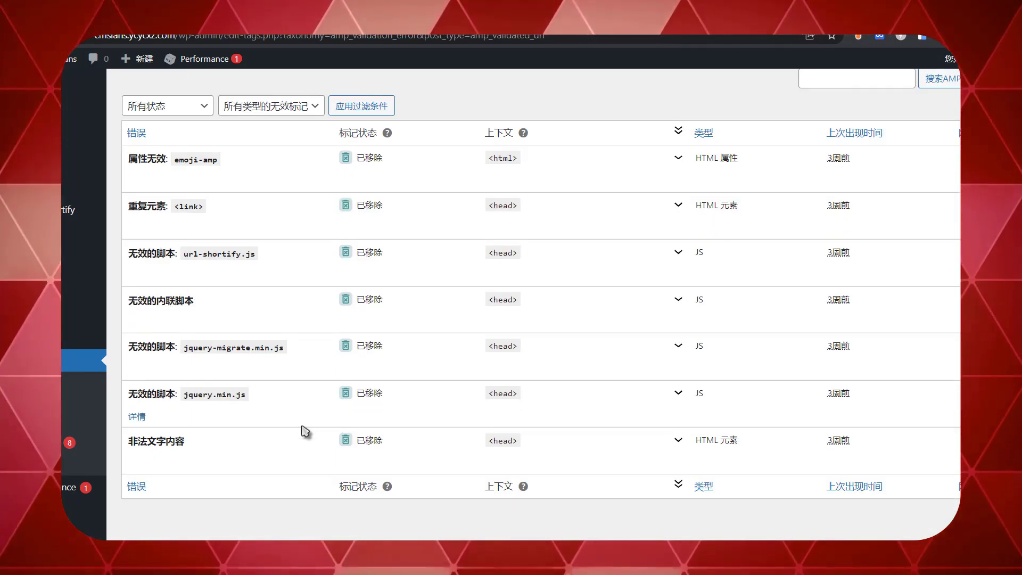
pyautogui.moveTo(273, 247)
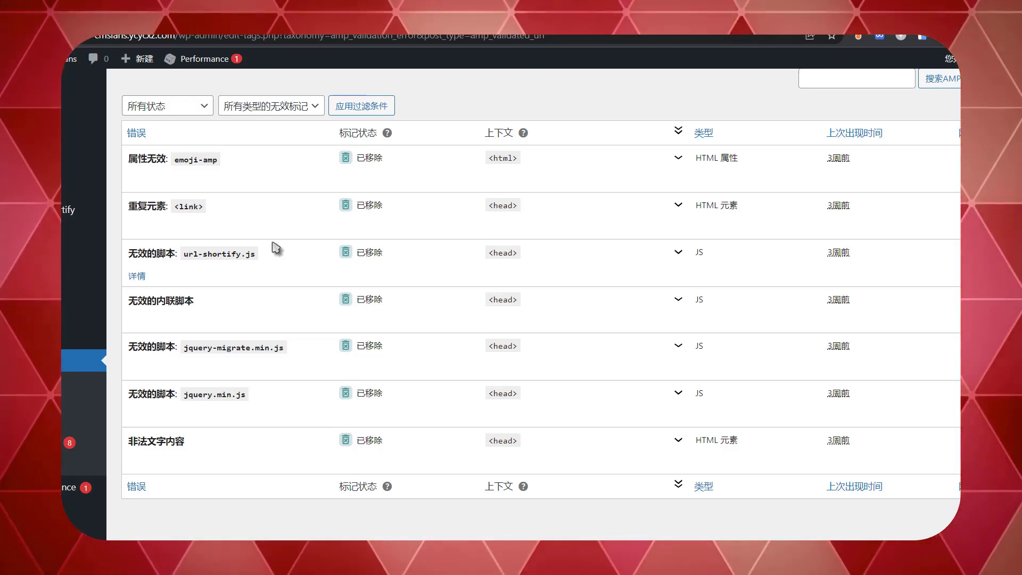
pyautogui.moveTo(299, 308)
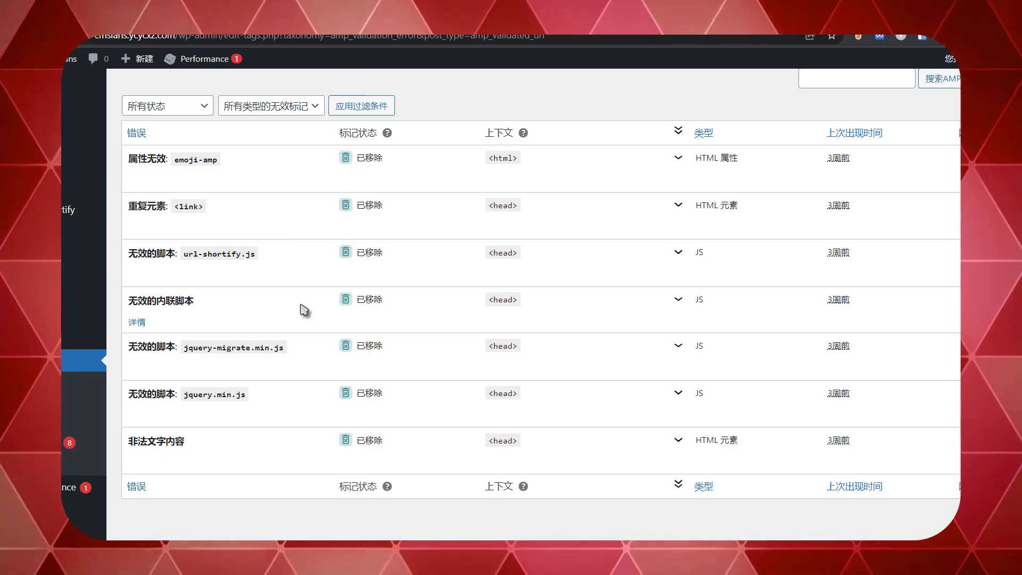
pyautogui.moveTo(354, 347)
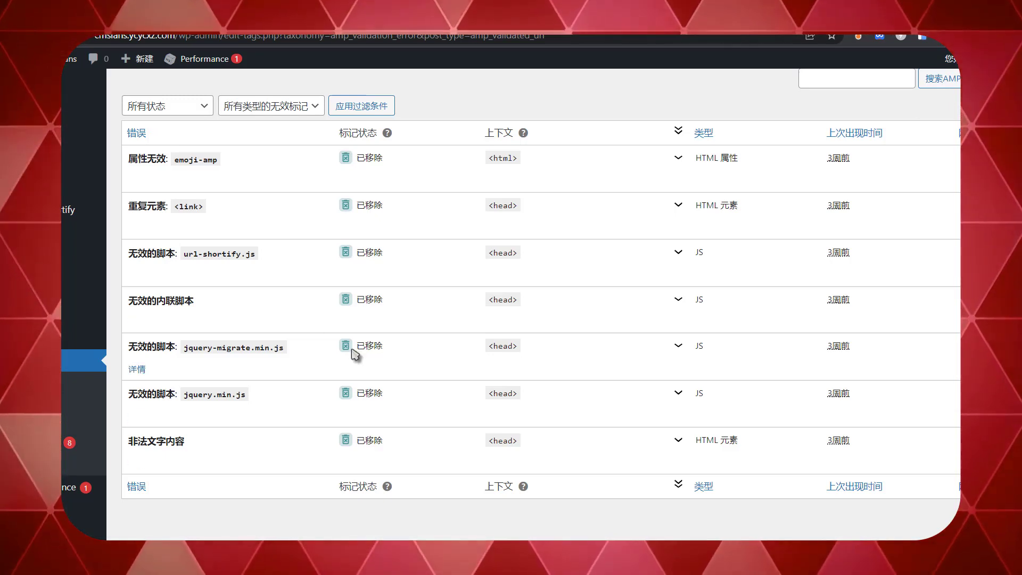
pyautogui.scroll(2, 353, 354)
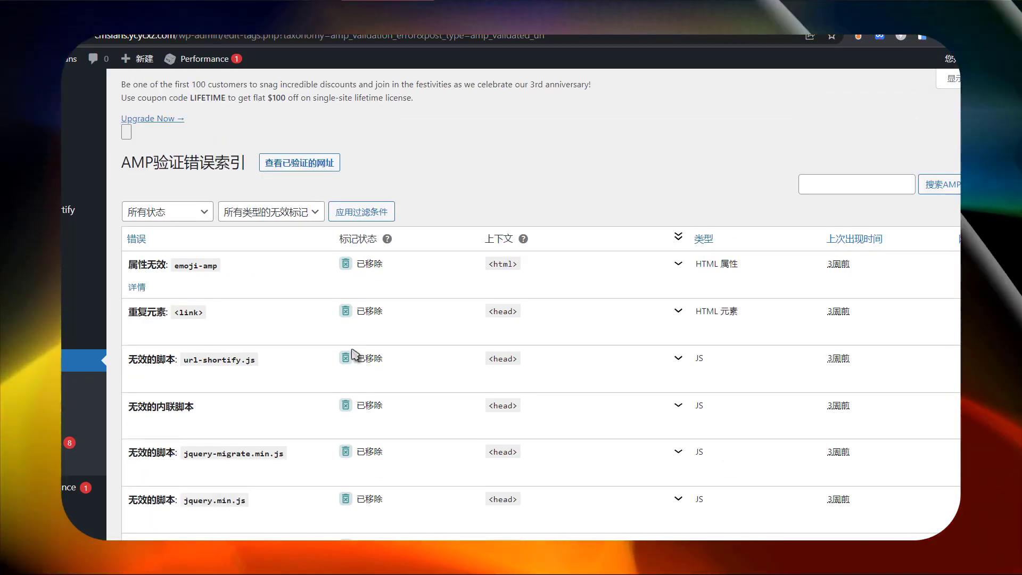
pyautogui.click(83, 362)
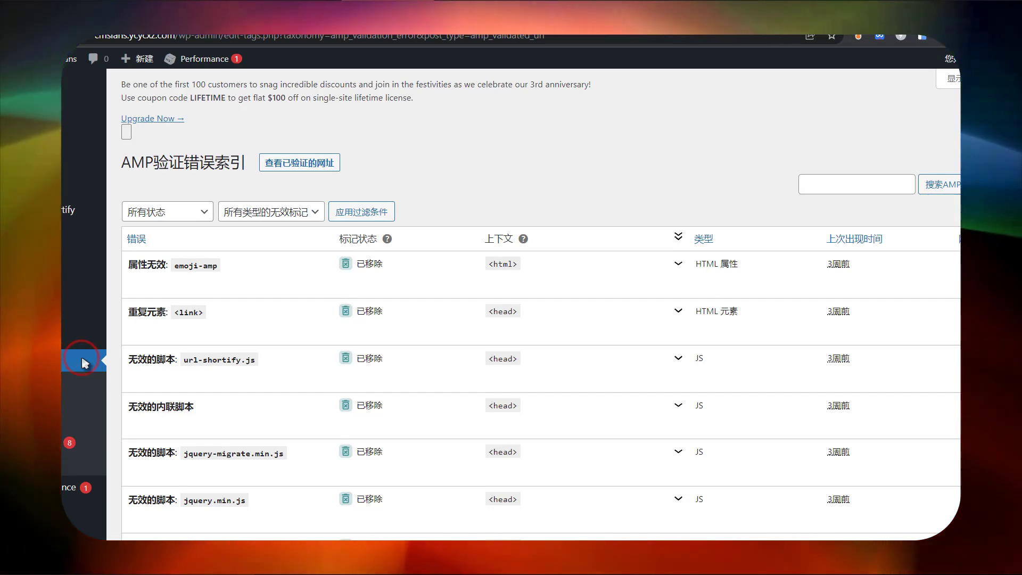
# Return to the installed plugins list, then open the URL Shortify dashboard and review it from the totals to Clicks Details.
pyautogui.click(81, 261)
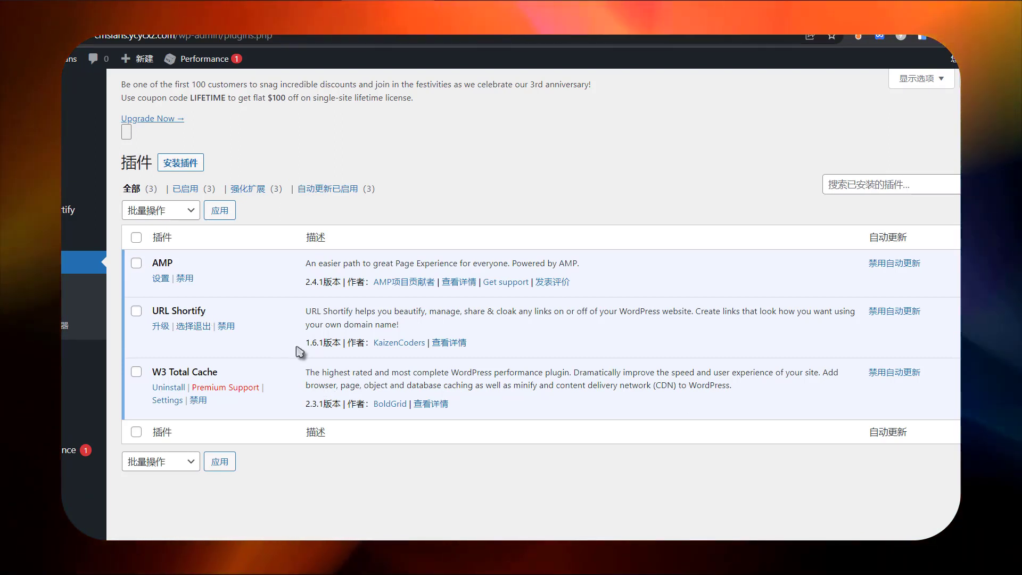
pyautogui.moveTo(53, 138)
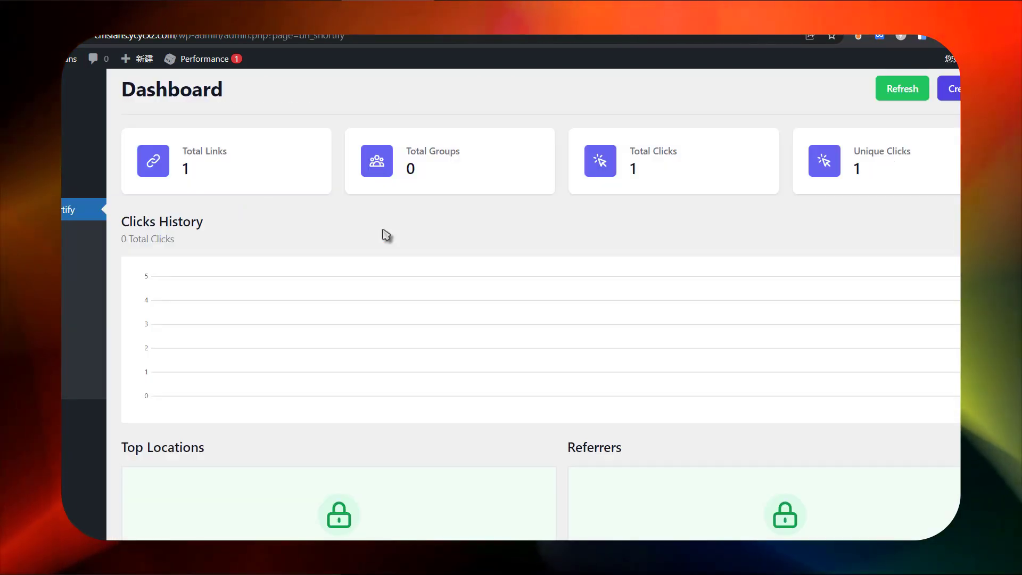
pyautogui.scroll(-8, 386, 234)
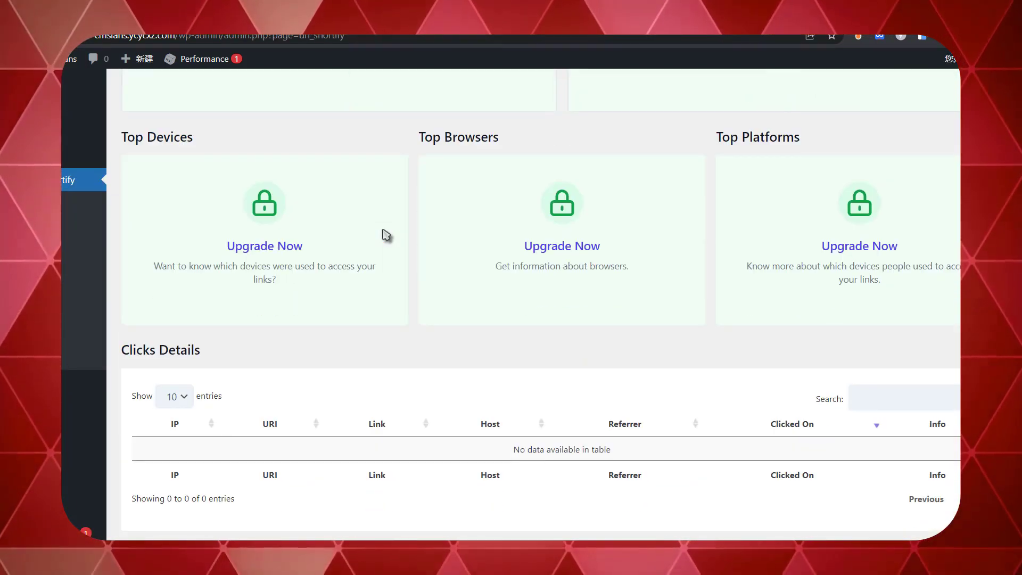
pyautogui.click(563, 424)
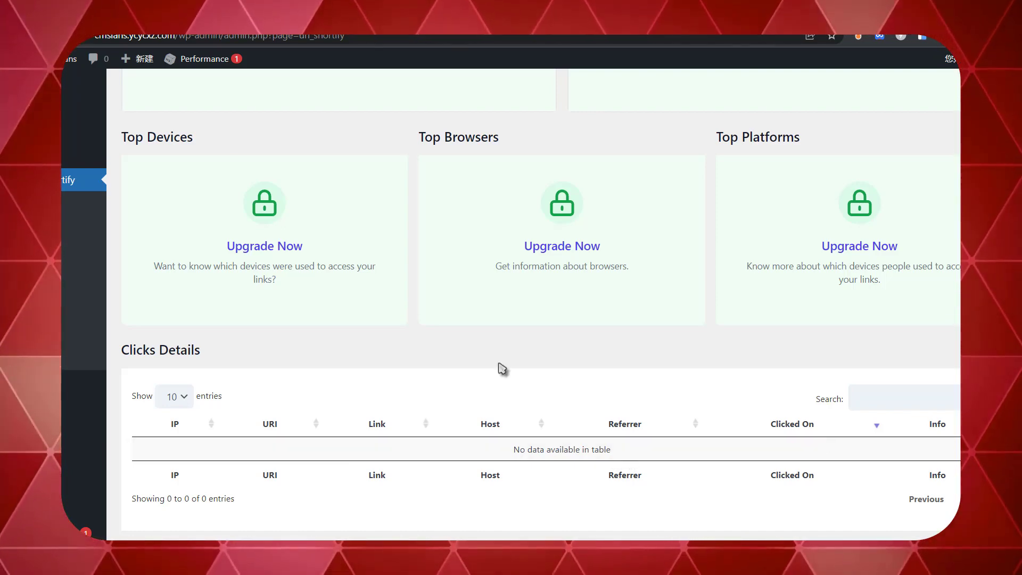
pyautogui.scroll(10, 502, 368)
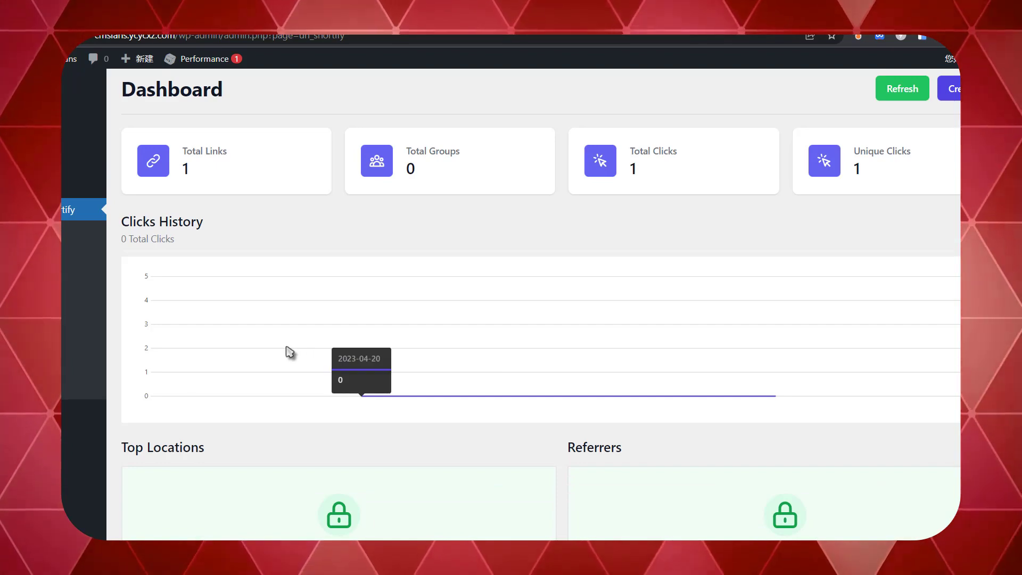
# Open the URL Shortify links list and highlight the short link of the "Hello world!" post.
pyautogui.scroll(-10, 289, 351)
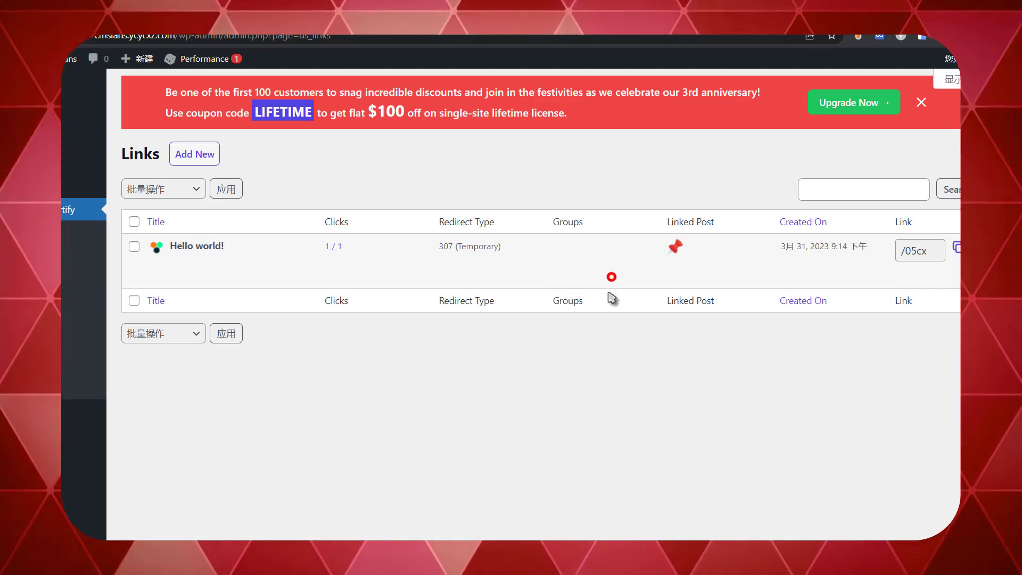
pyautogui.click(929, 255)
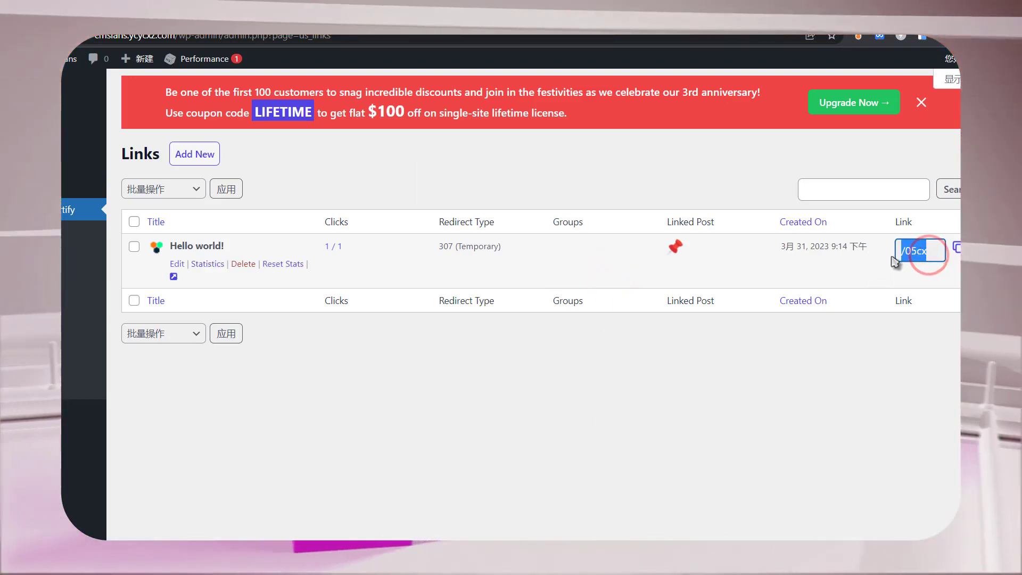
pyautogui.click(894, 251)
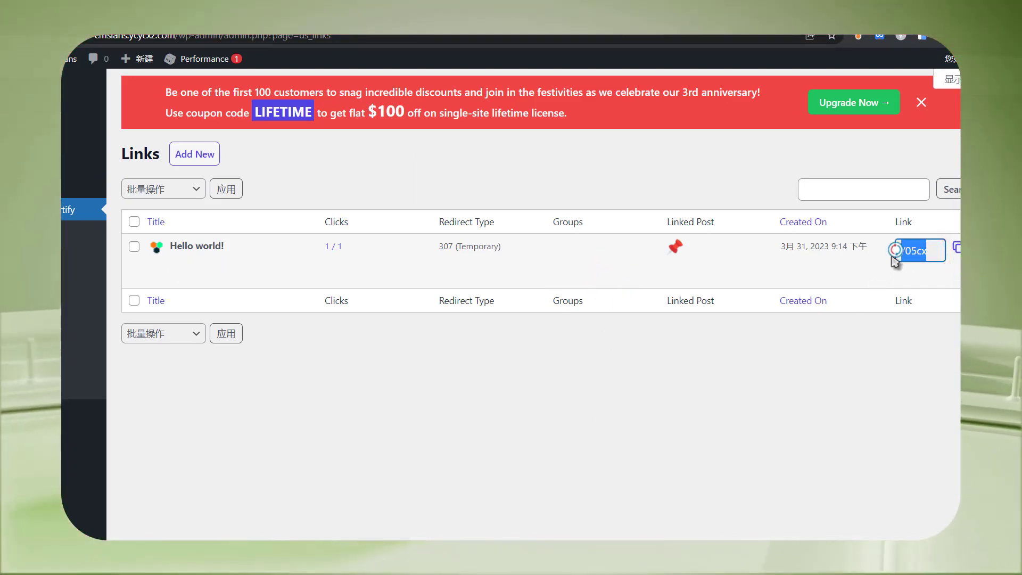
# Go back to the installed plugins list and review the AMP, URL Shortify and W3 Total Cache entries.
pyautogui.moveTo(104, 420)
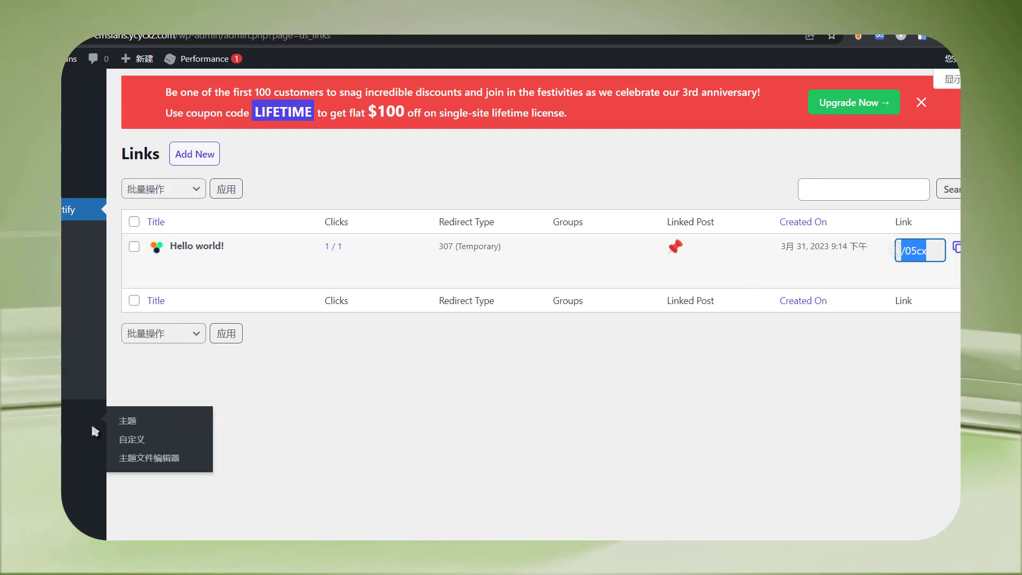
pyautogui.click(145, 444)
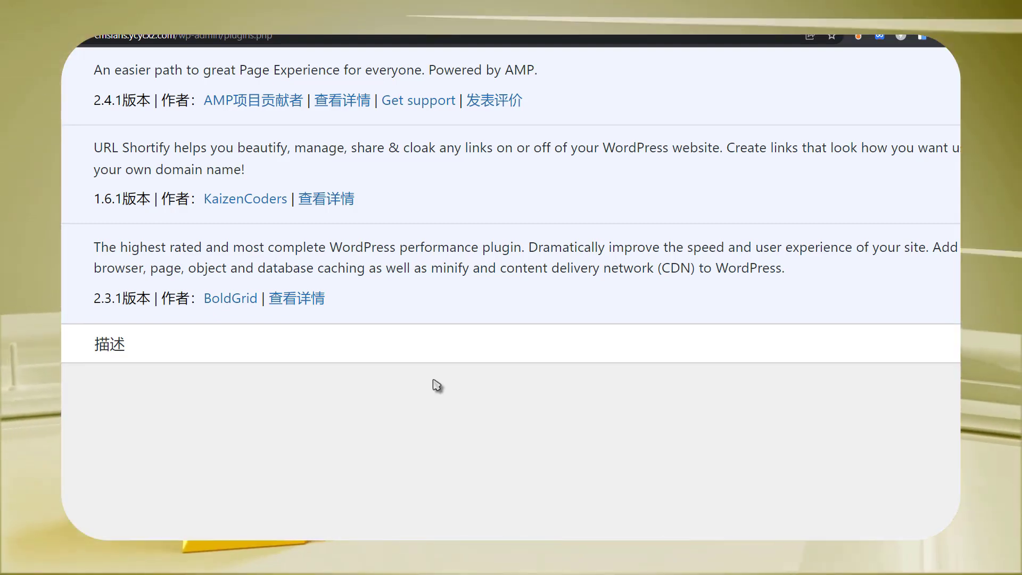
pyautogui.hotkey('ctrl', '0')
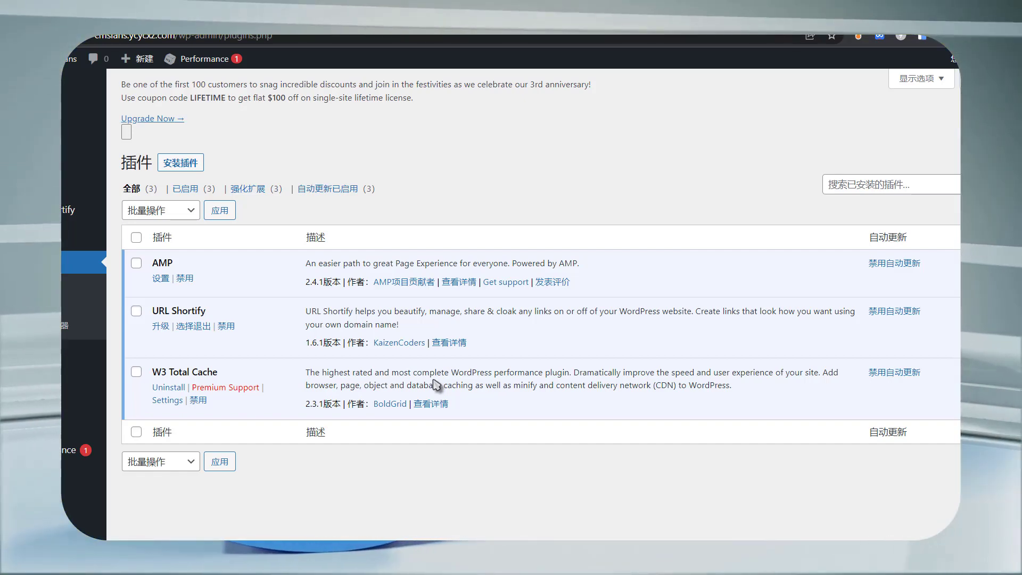
pyautogui.scroll(3, 437, 386)
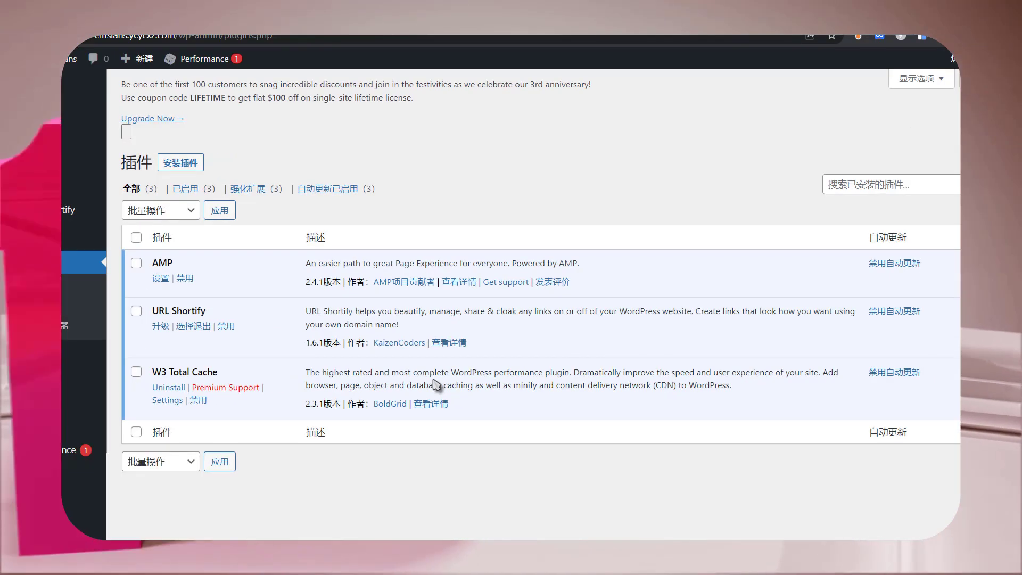
pyautogui.scroll(-1, 435, 384)
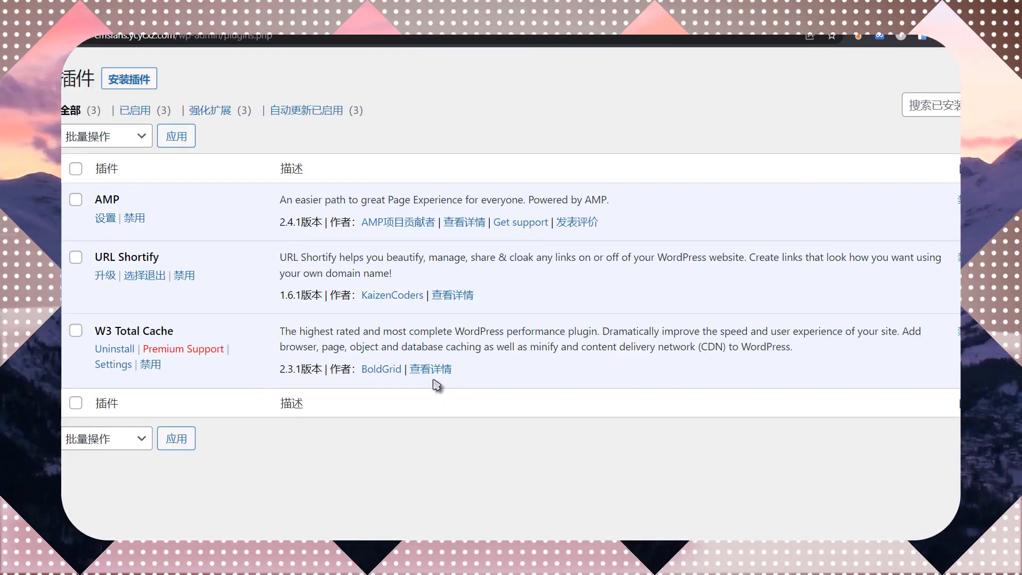
pyautogui.scroll(3, 238, 334)
pyautogui.hscroll(-2, 238, 334)
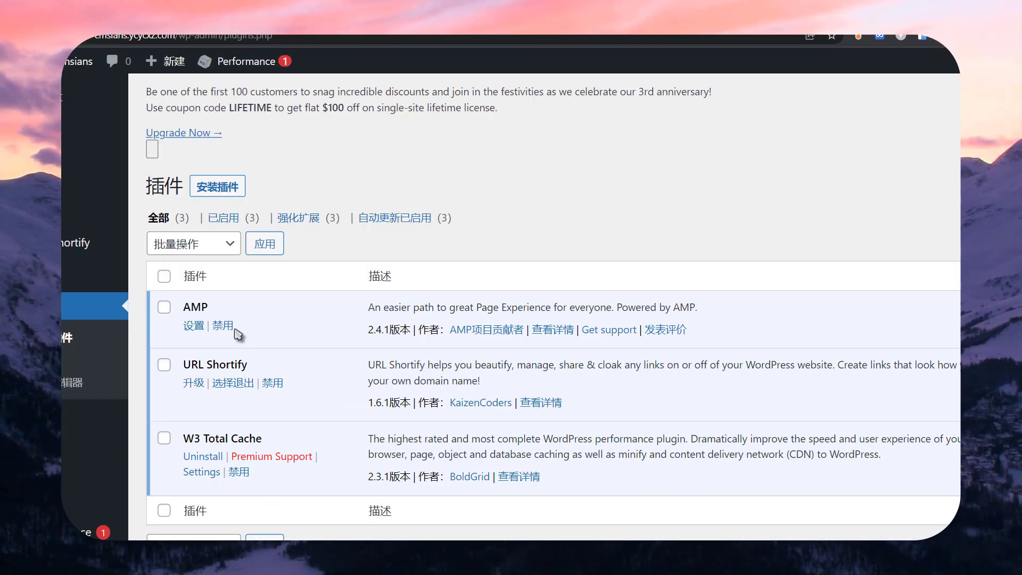
# Open the WordPress dashboard home and review its site health, overview and activity widgets.
pyautogui.moveTo(114, 126)
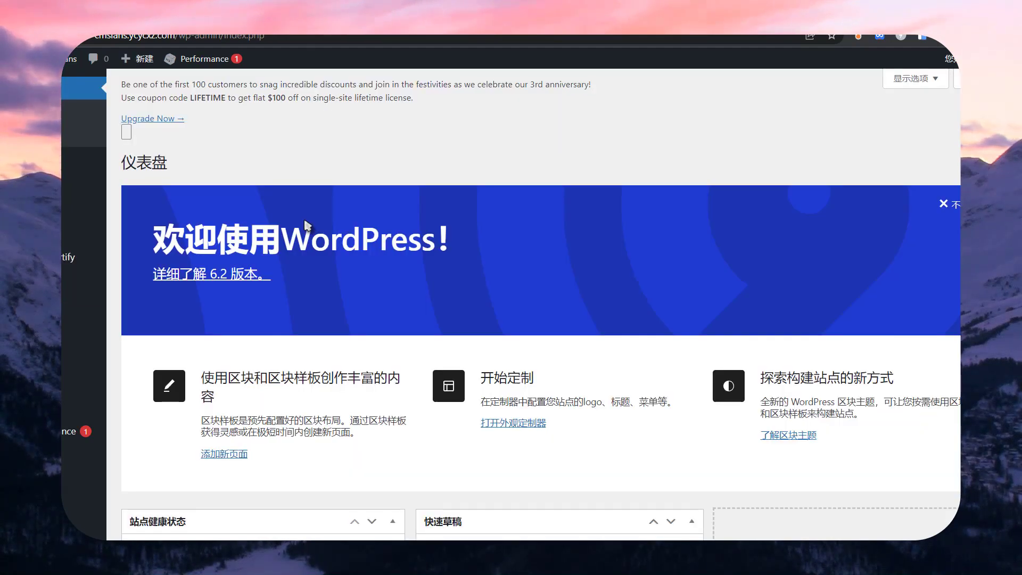
pyautogui.scroll(-5, 307, 226)
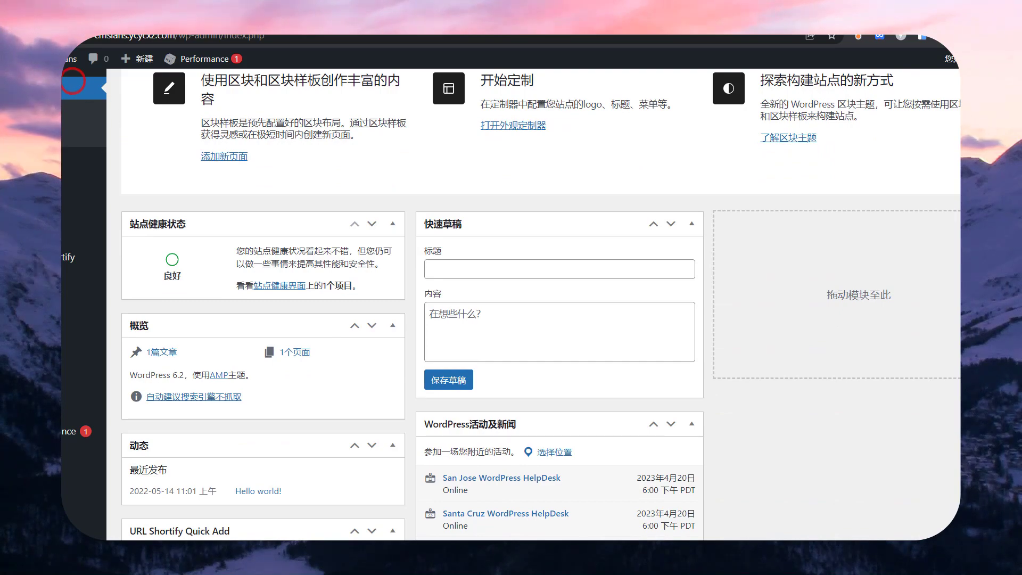
pyautogui.scroll(3, 223, 274)
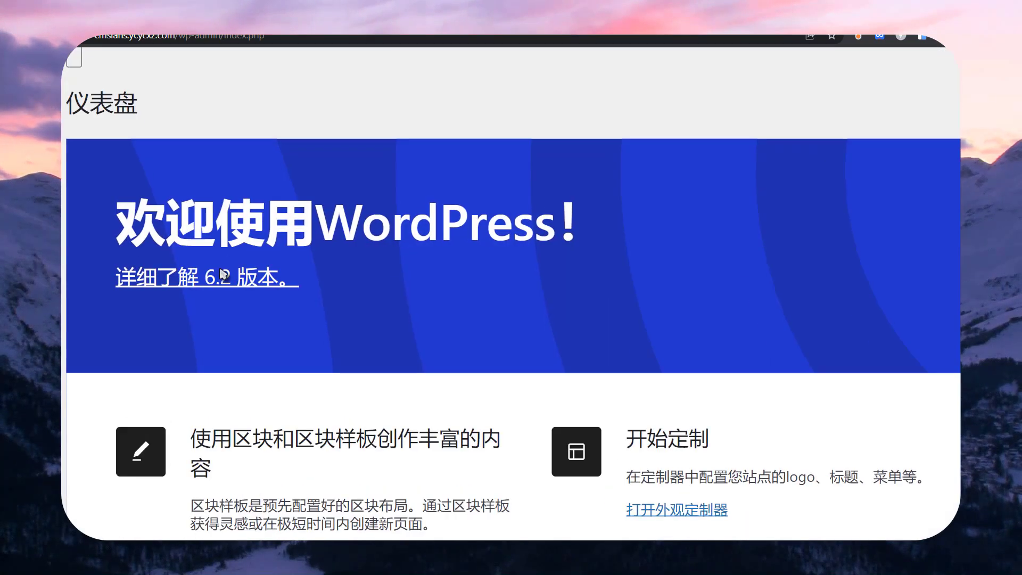
pyautogui.scroll(-10, 222, 274)
pyautogui.scroll(5, 223, 274)
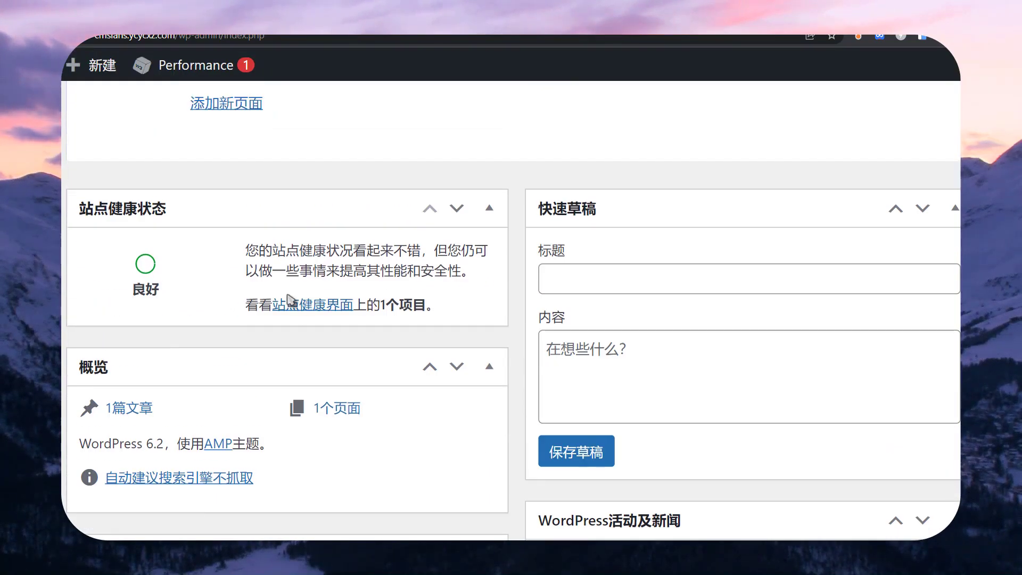
pyautogui.scroll(-3, 303, 298)
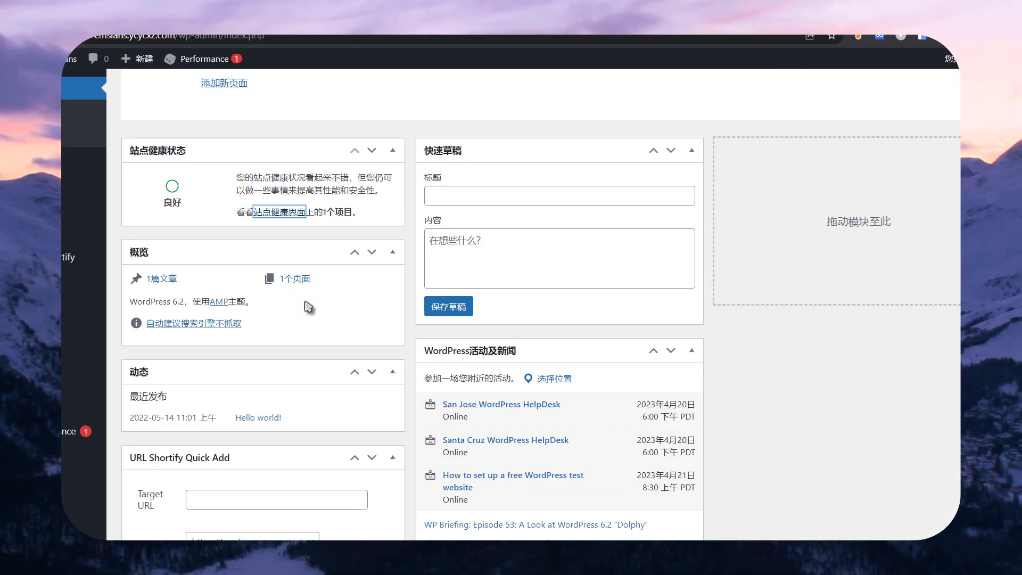
# Open the Site Health screen and look through the sections of its site information view.
pyautogui.press('Return')
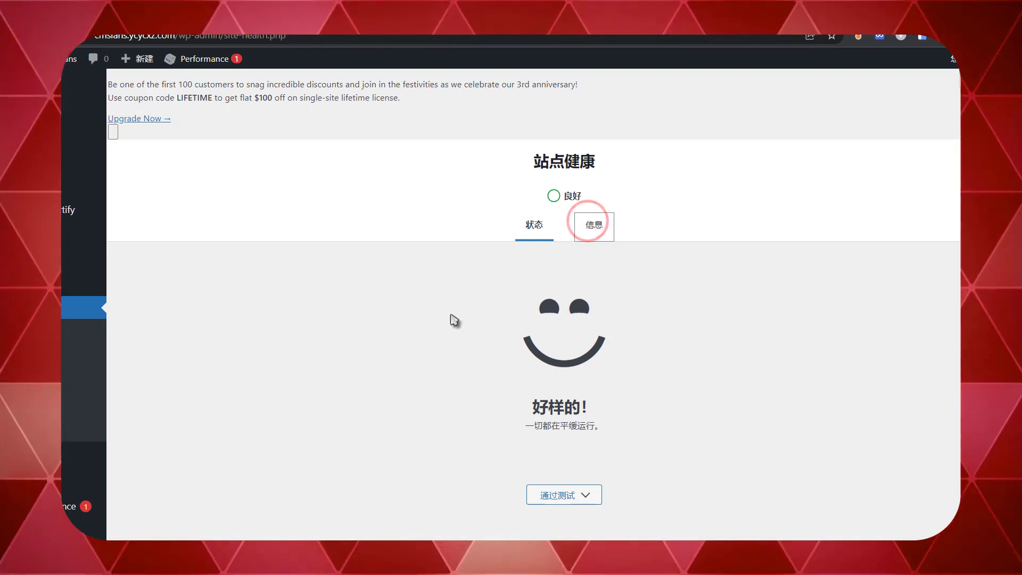
pyautogui.press('Return')
pyautogui.scroll(-4, 454, 320)
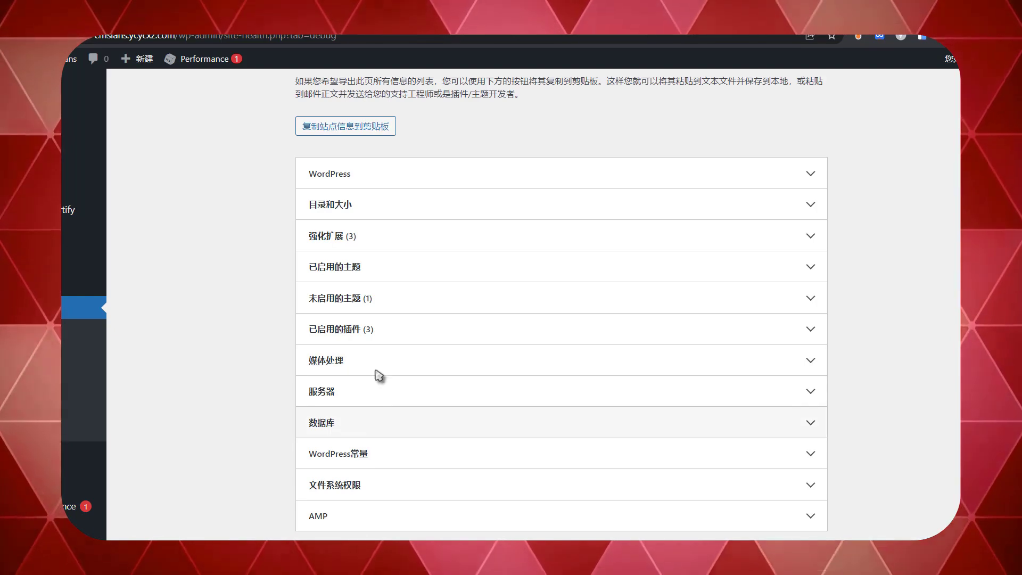
pyautogui.scroll(4, 399, 196)
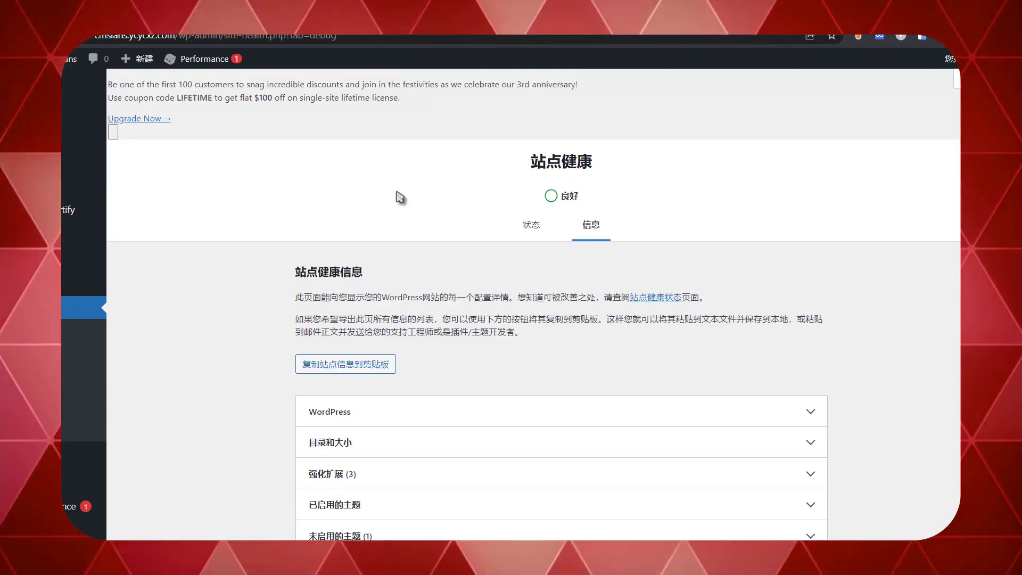
# Return to the dashboard home and look over the URL Shortify Quick Add and WordPress news widgets.
pyautogui.moveTo(72, 89)
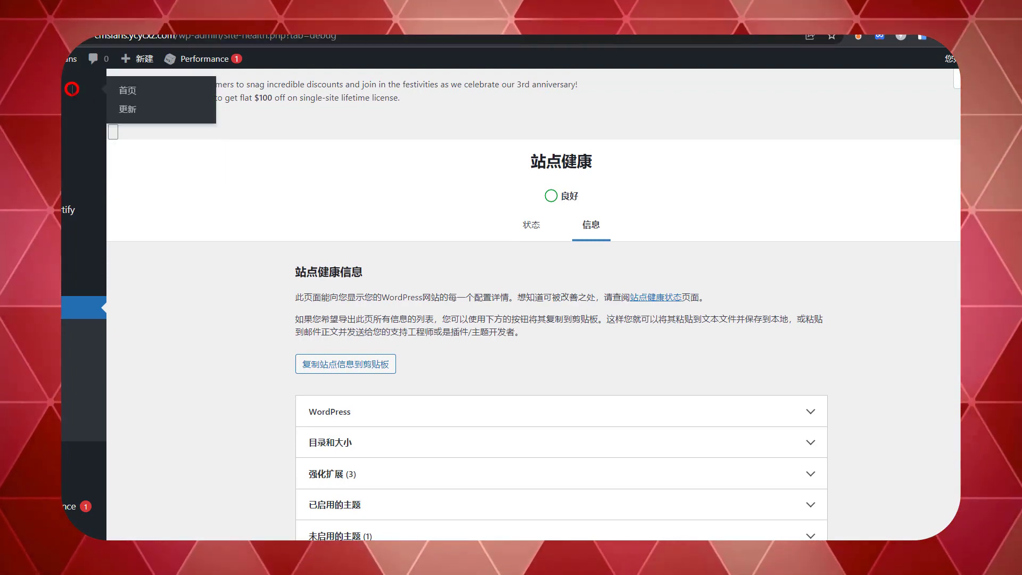
pyautogui.click(127, 90)
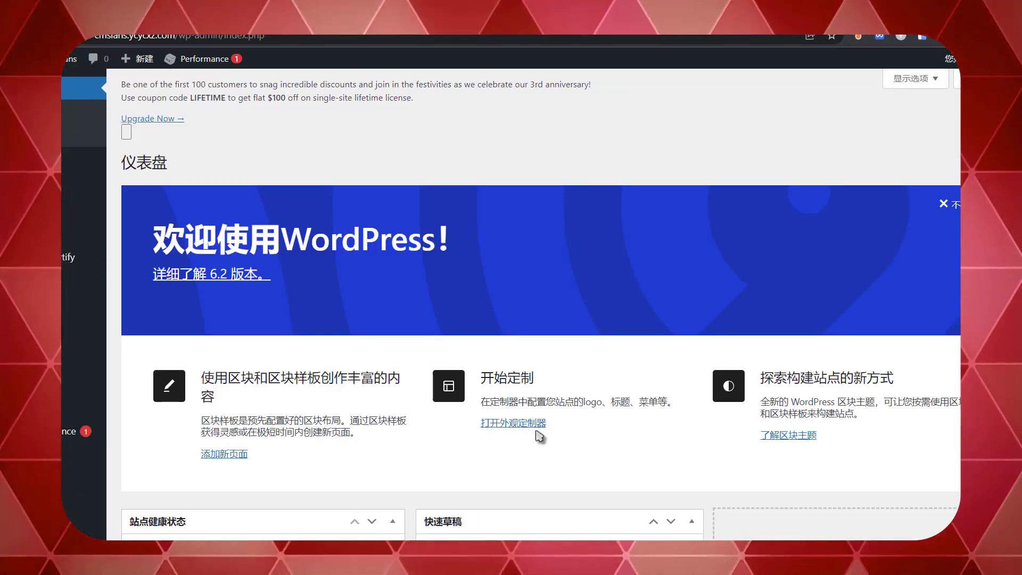
pyautogui.scroll(-5, 541, 429)
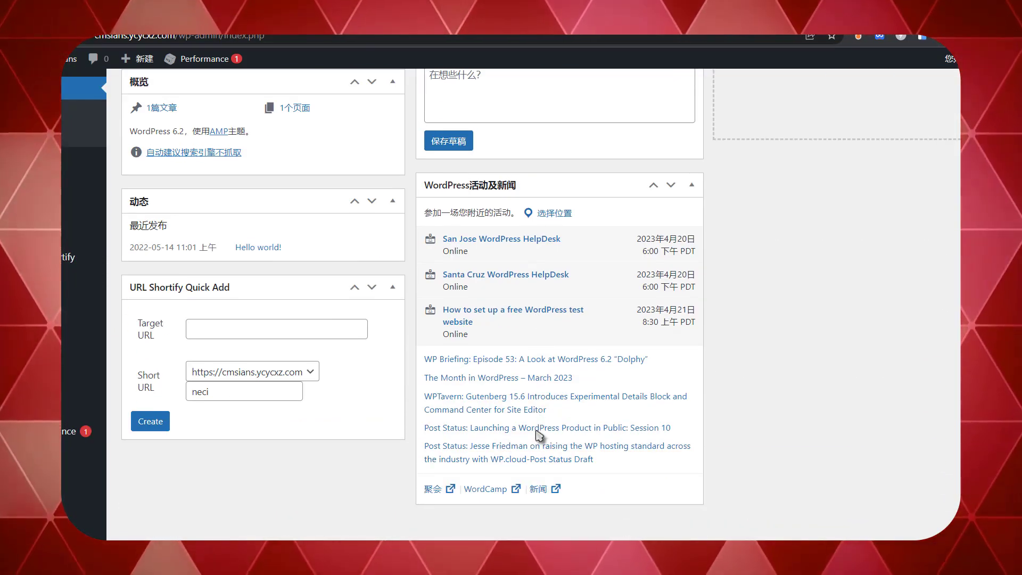